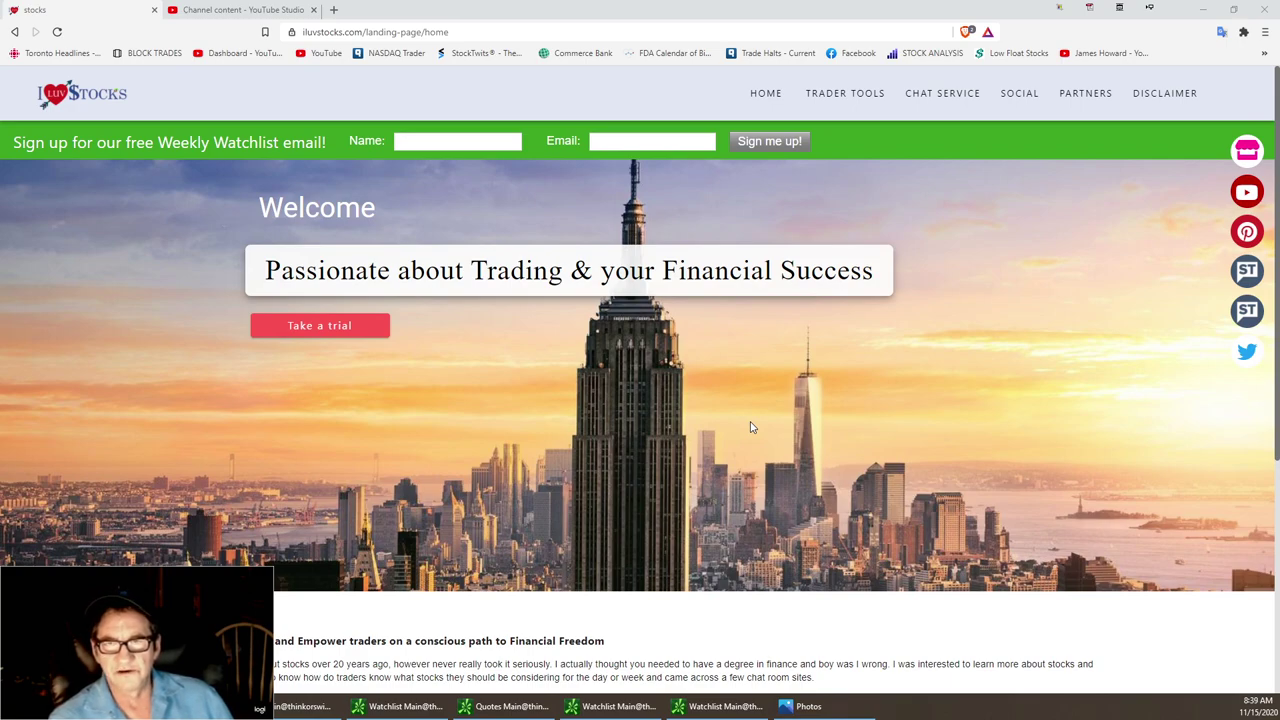
Step: Switch to Photos and enlarge the WATCH 1.jpg watchlist picture
{"action": "left_click", "coordinate": [808, 706]}
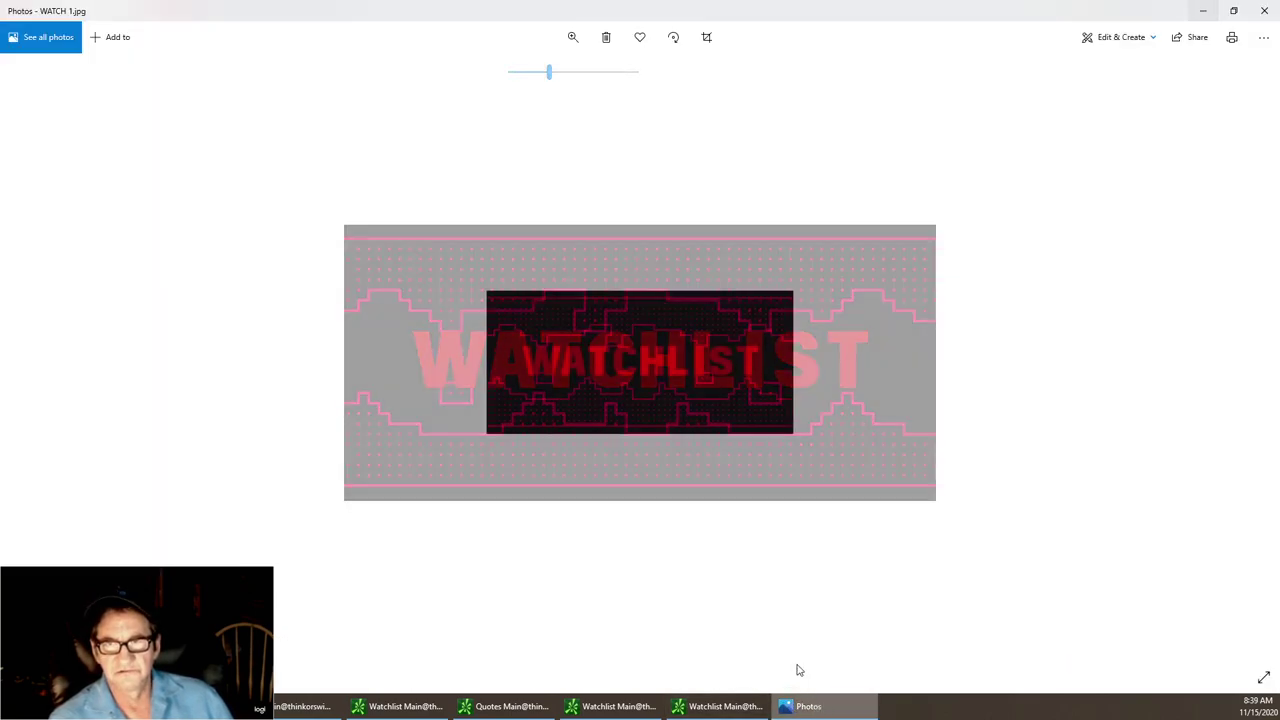
{"action": "left_click", "coordinate": [573, 37]}
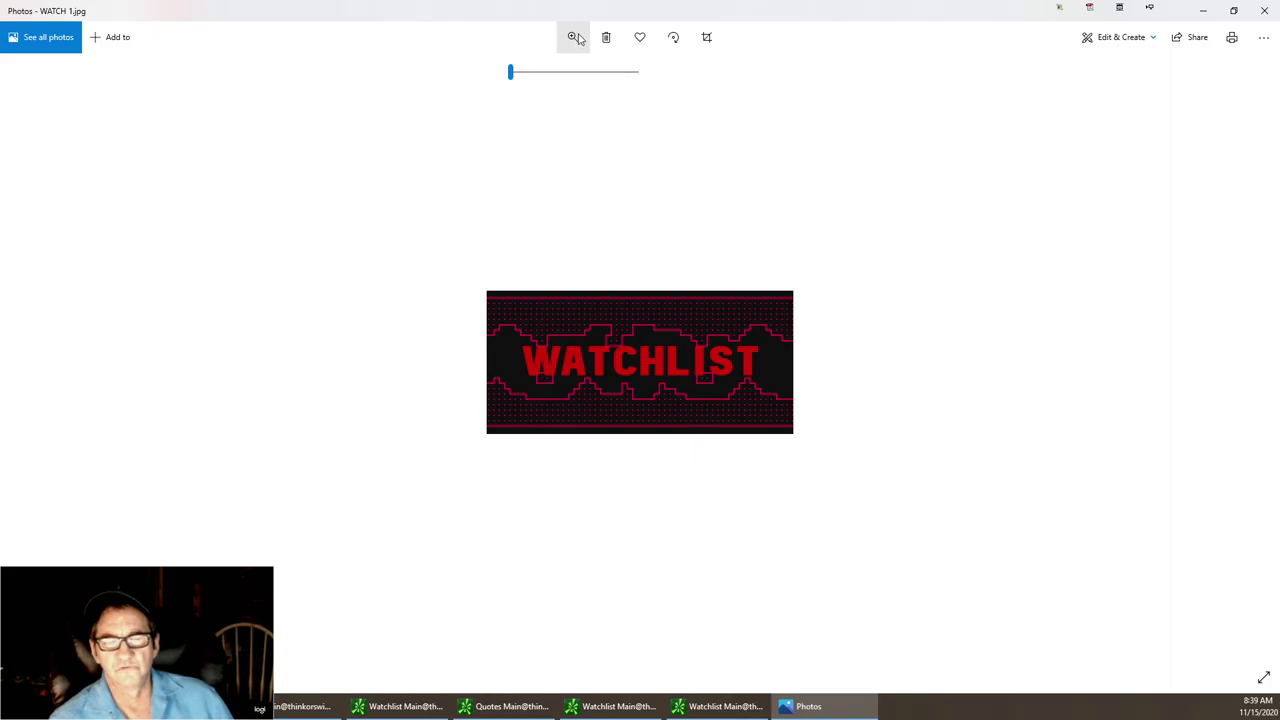
{"action": "left_click", "coordinate": [556, 72]}
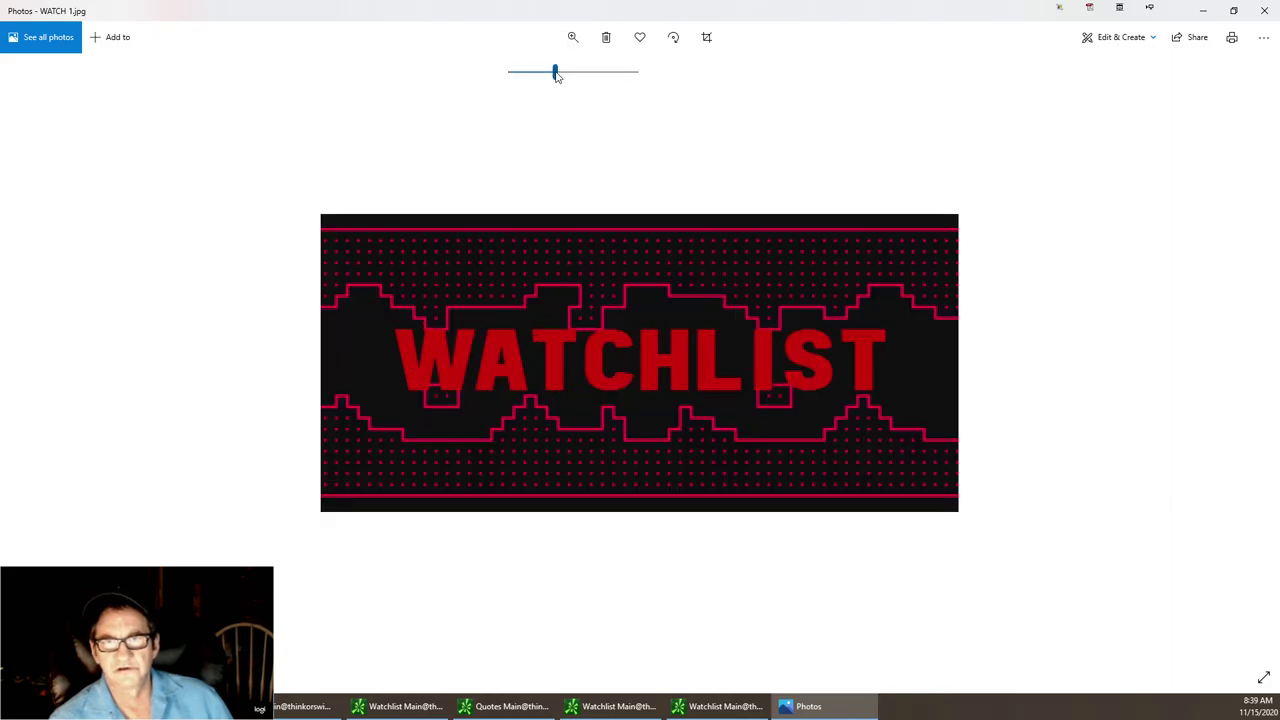
Step: Minimize Photos and the browser to reveal the thinkorswim workspace, and fit the Quotes window flush with the watchlist windows
{"action": "left_click", "coordinate": [1201, 17]}
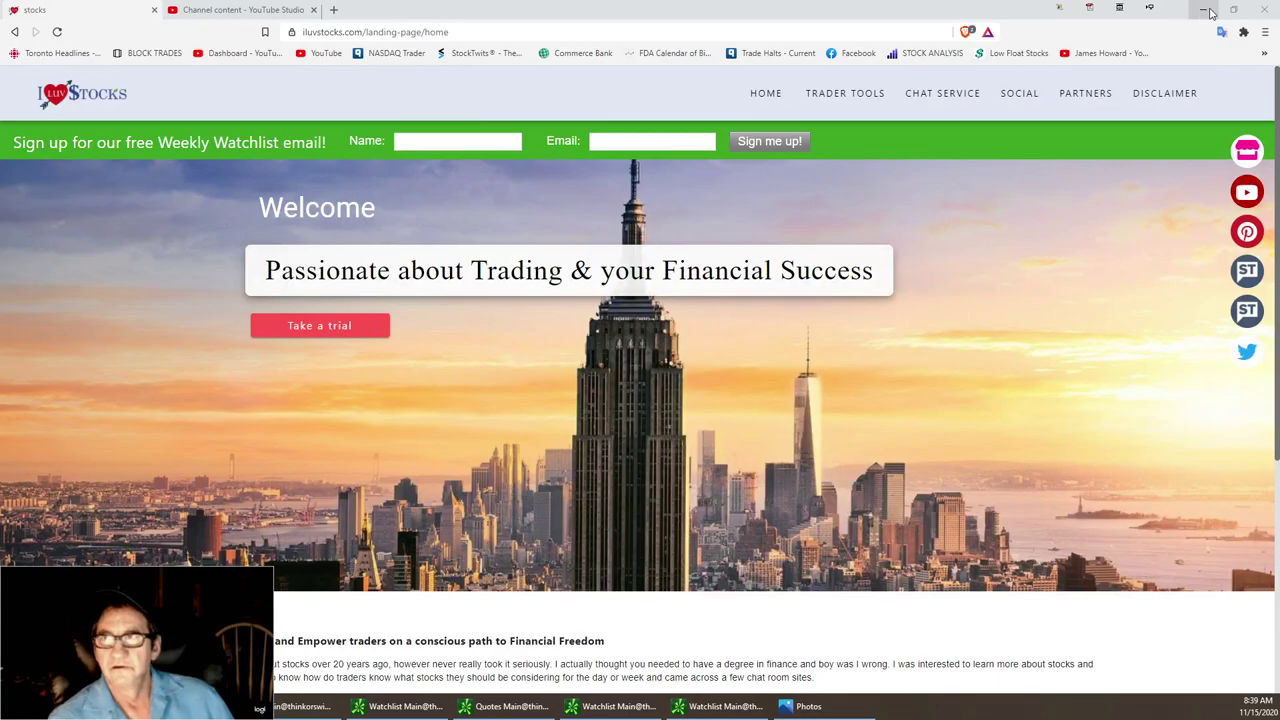
{"action": "left_click", "coordinate": [1207, 11]}
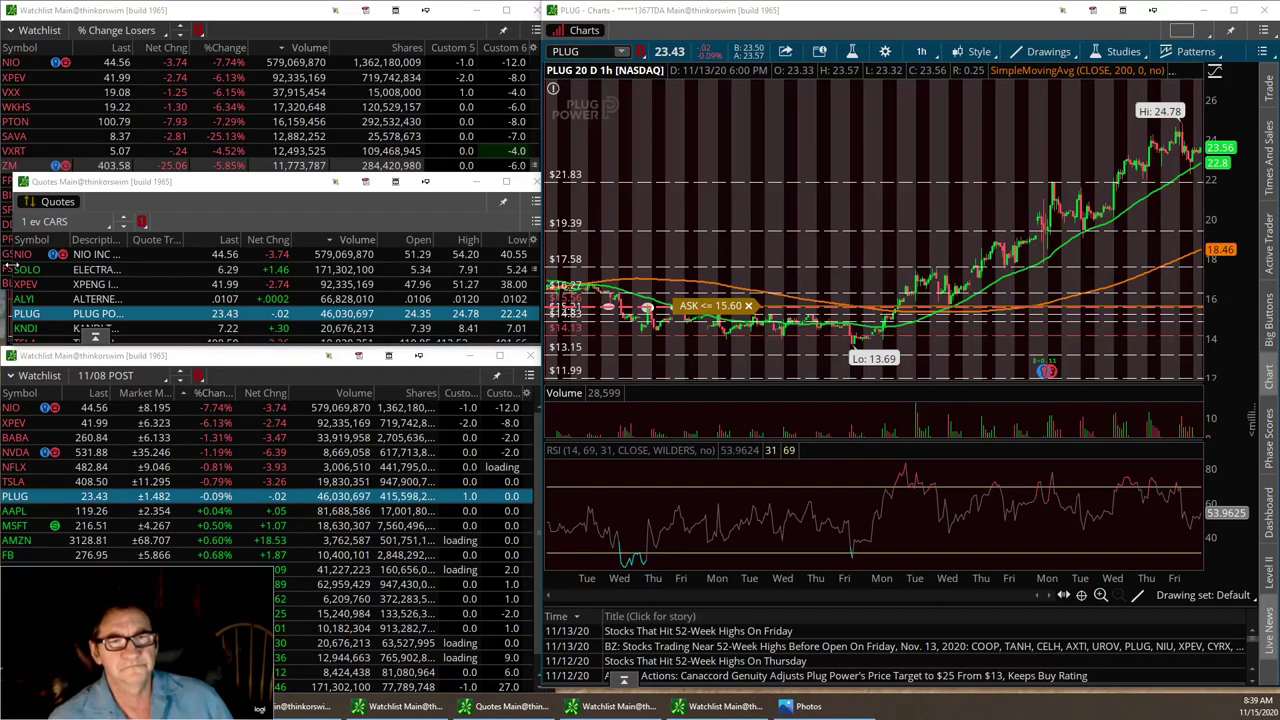
{"action": "left_click", "coordinate": [310, 214]}
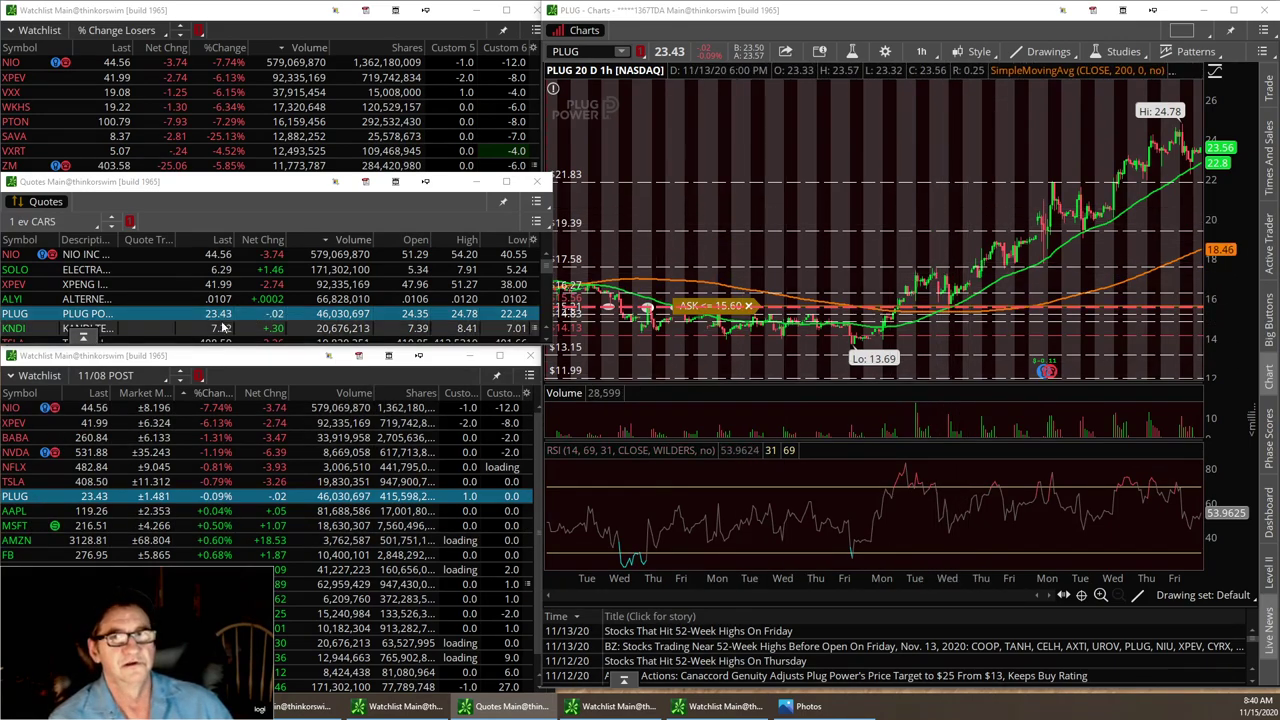
{"action": "left_click_drag", "start_coordinate": [550, 290], "coordinate": [537, 288]}
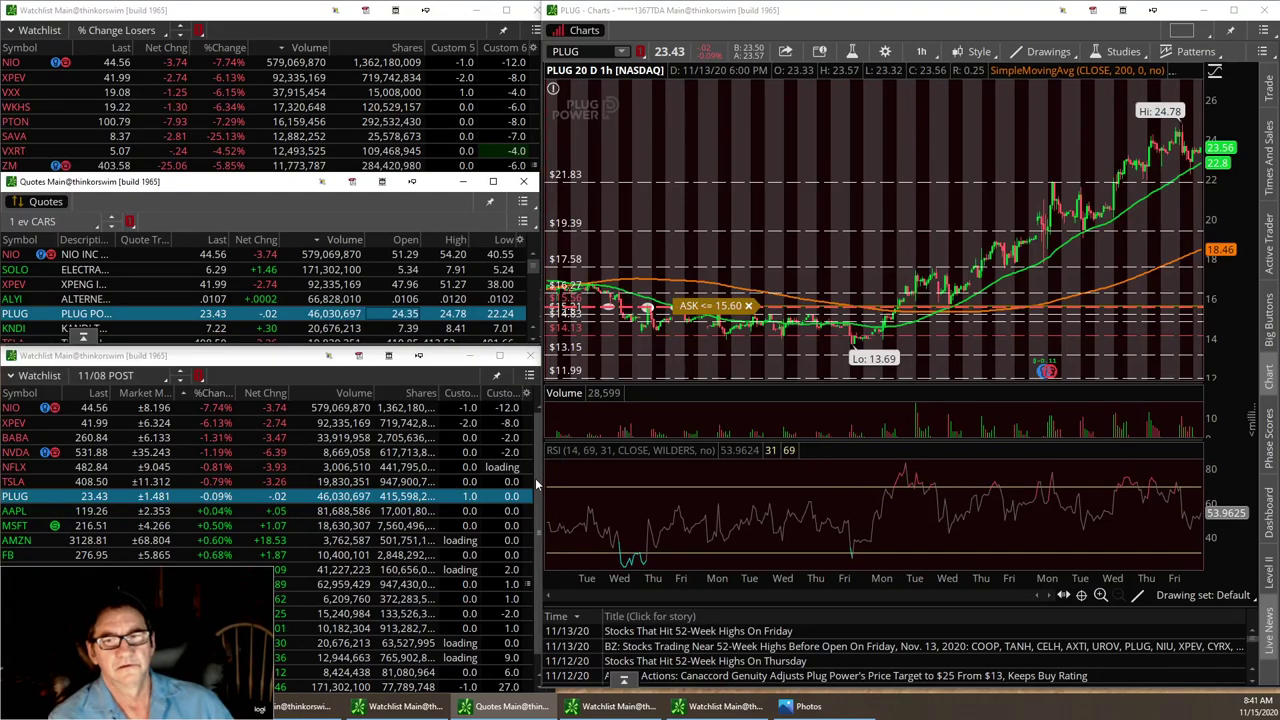
{"action": "left_click", "coordinate": [542, 479]}
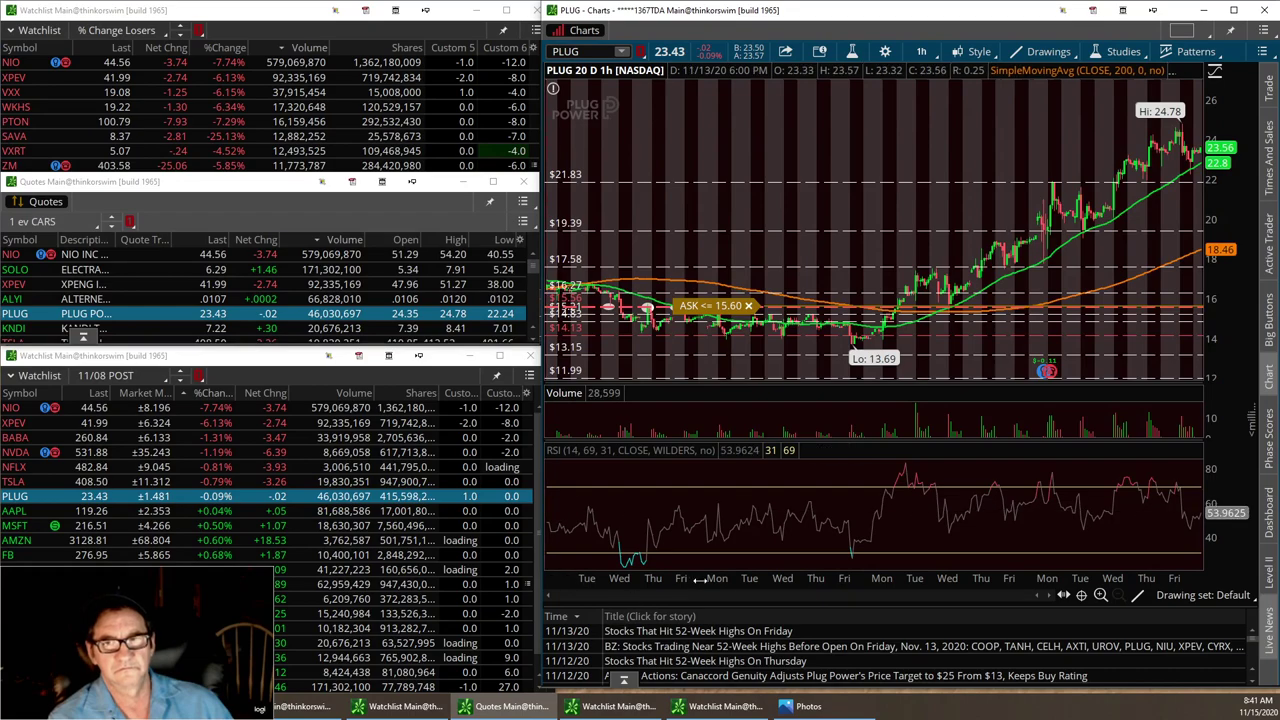
Step: Chart NIO and set the chart's time frame to 1 D : 1m
{"action": "left_click", "coordinate": [12, 63]}
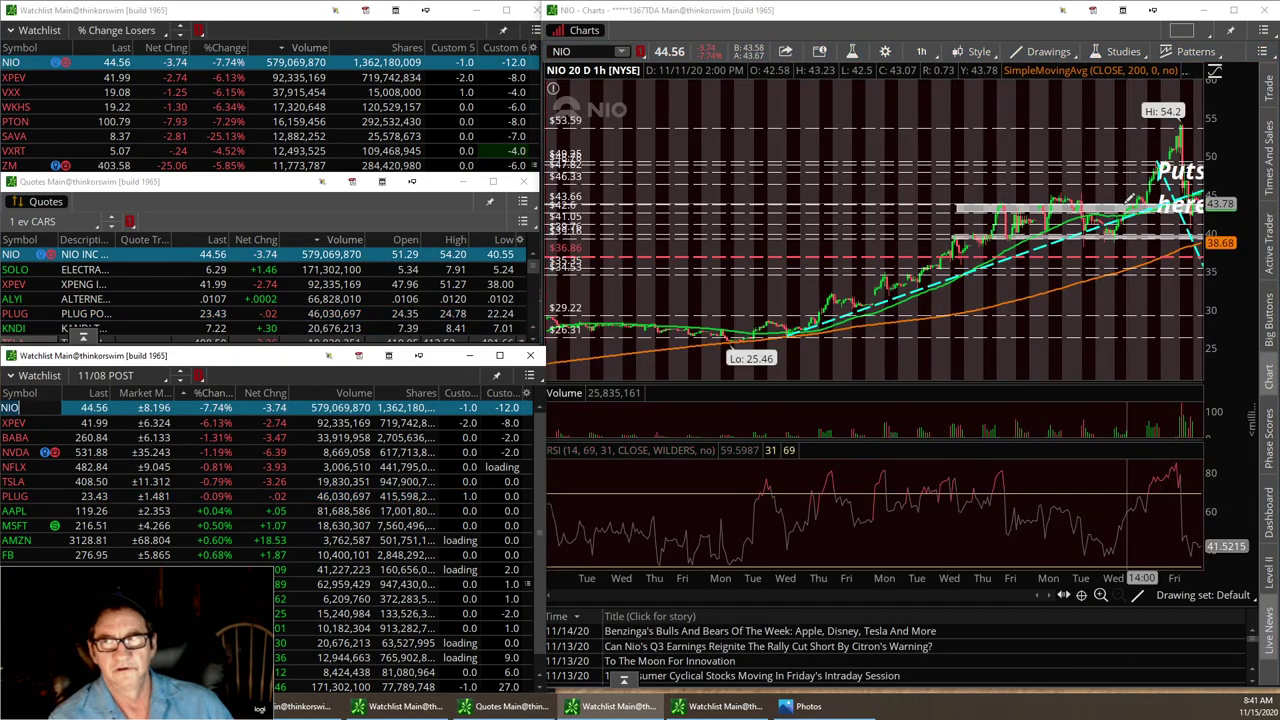
{"action": "left_click", "coordinate": [921, 51]}
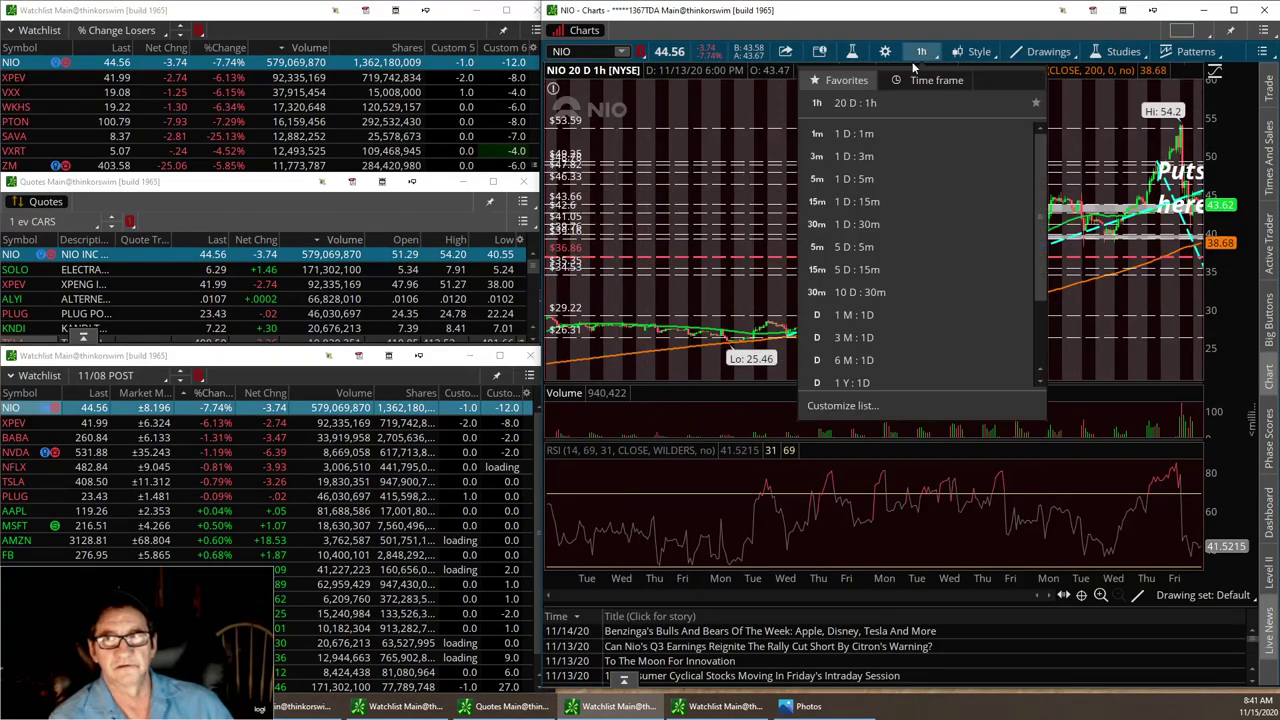
{"action": "left_click", "coordinate": [853, 134]}
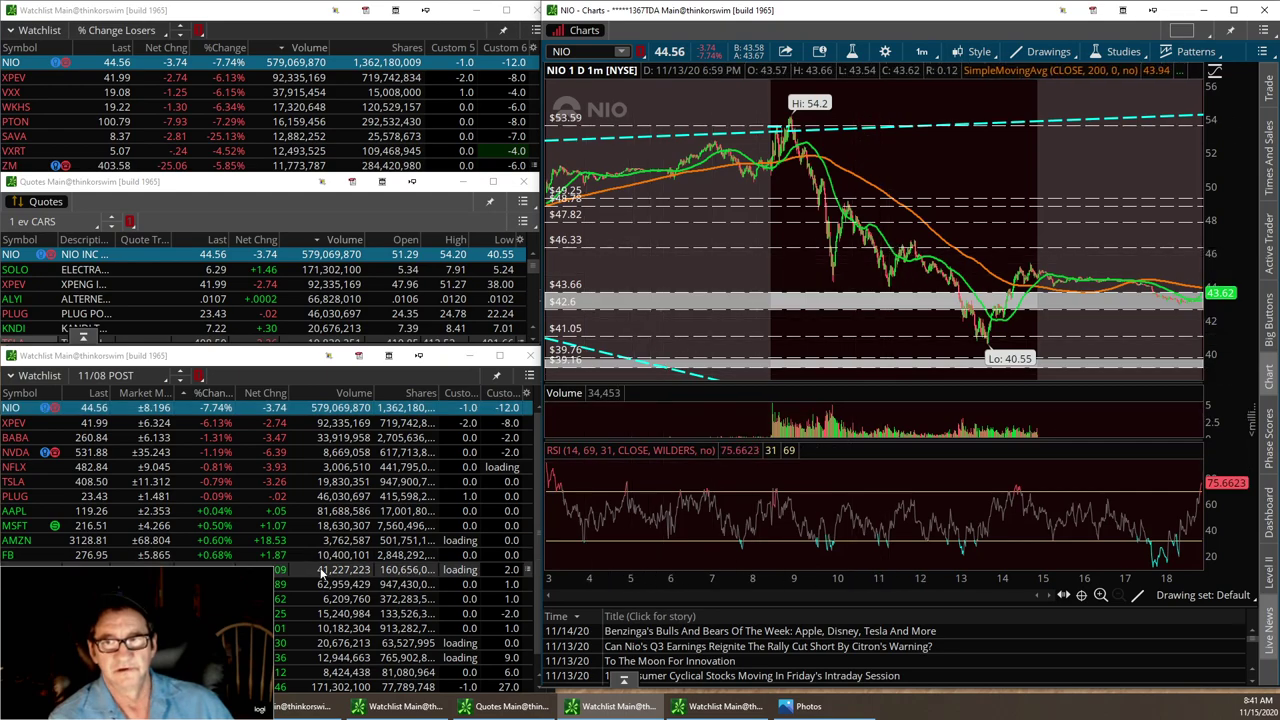
Step: View the XPEV and BABA charts from the 11/08 POST watchlist
{"action": "left_click", "coordinate": [17, 425]}
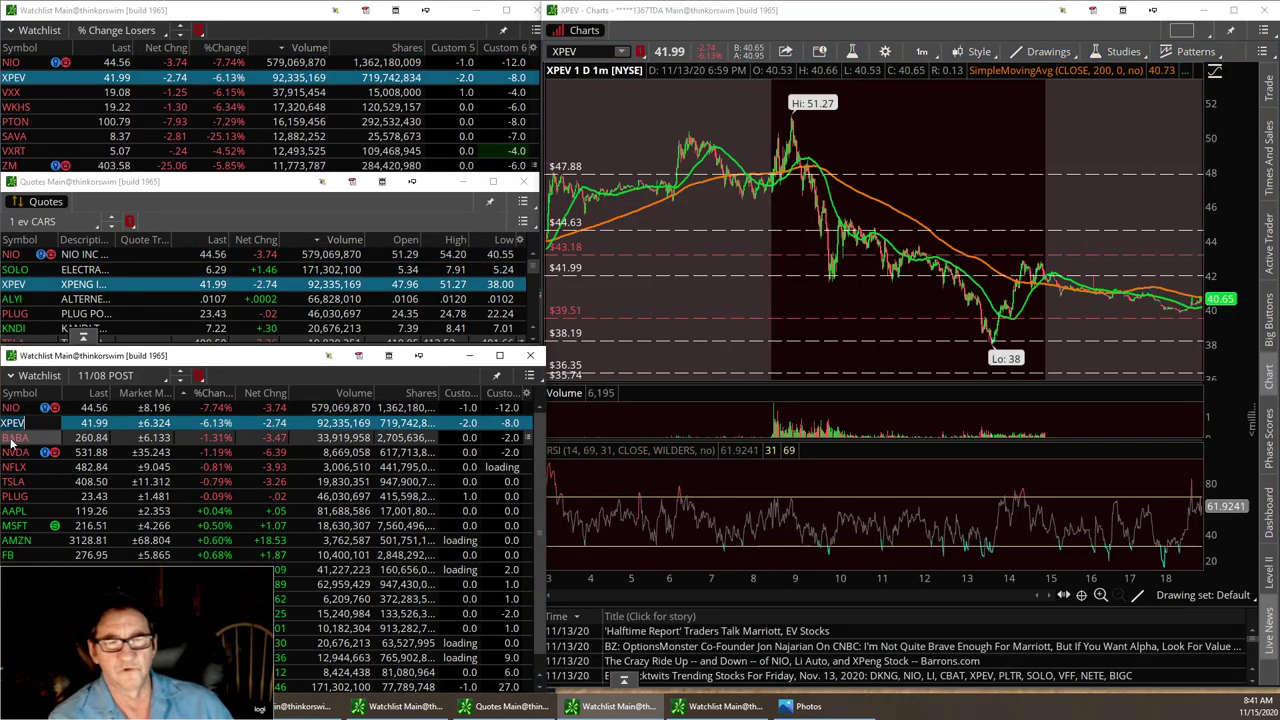
{"action": "left_click", "coordinate": [14, 439]}
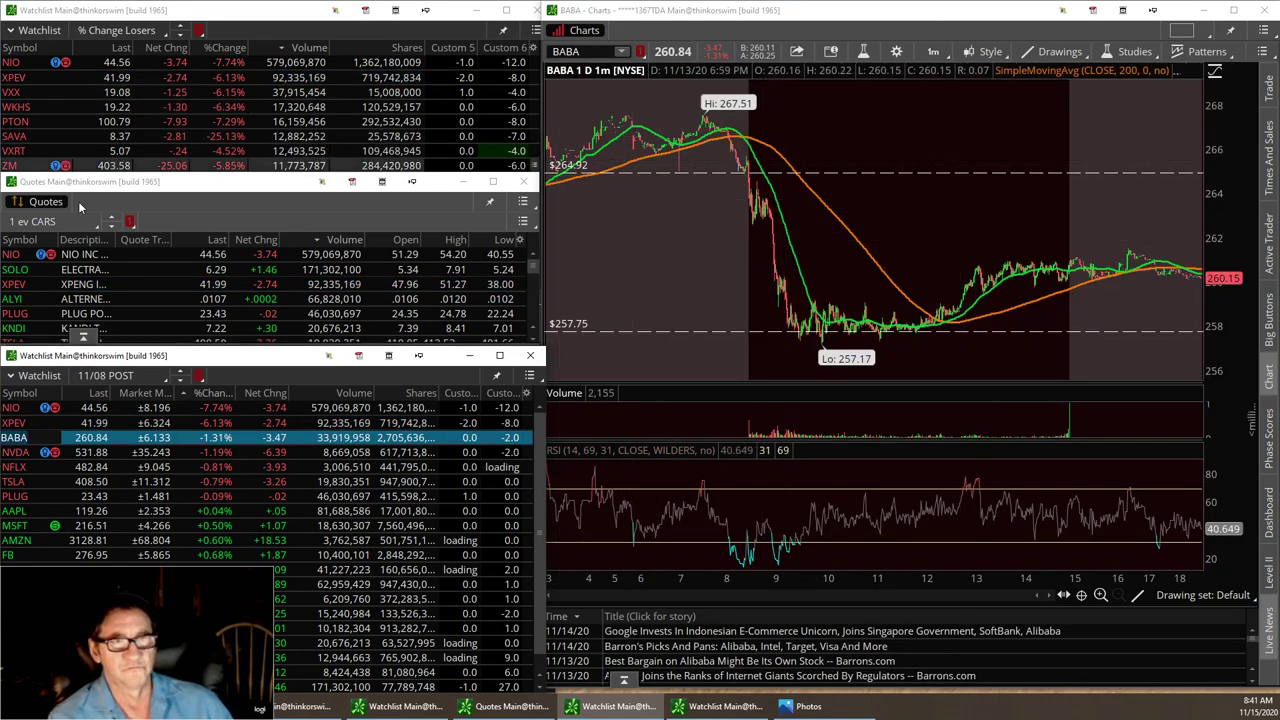
{"action": "left_click", "coordinate": [14, 437]}
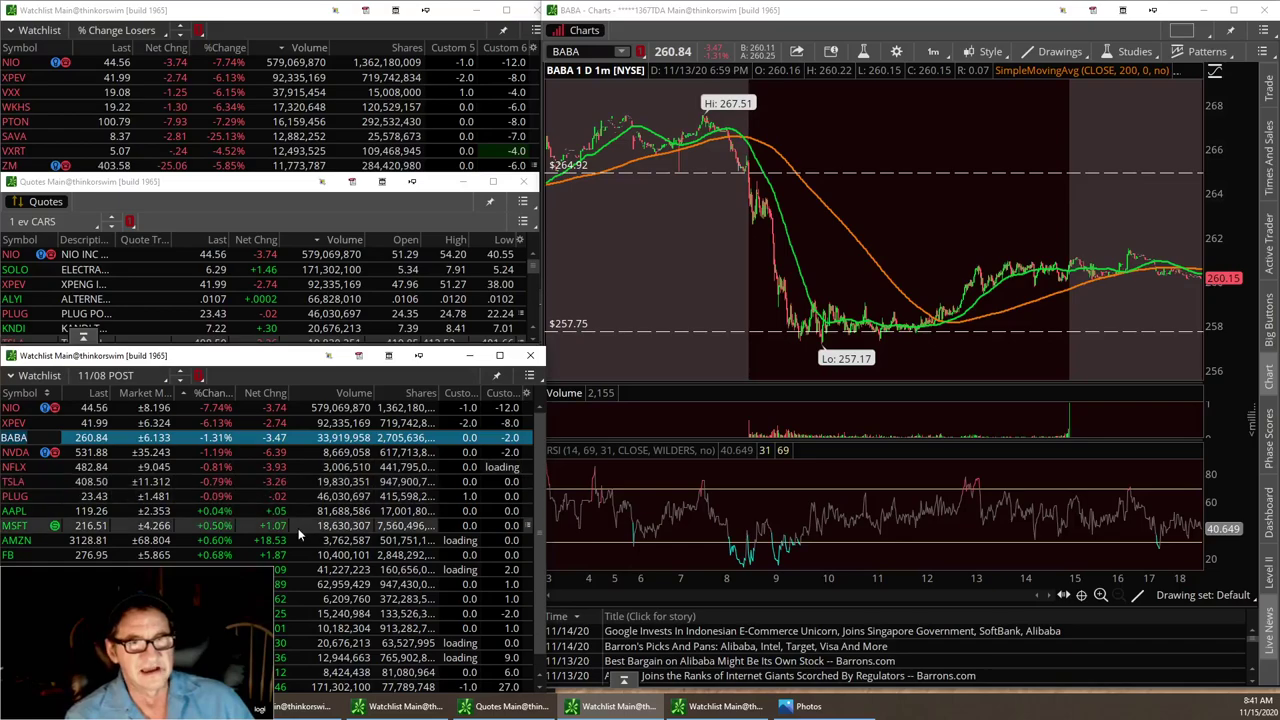
Step: Compare the 11/08 POST watchlist by percent change and by volume, leaving it sorted by volume from highest to lowest
{"action": "left_click", "coordinate": [356, 393]}
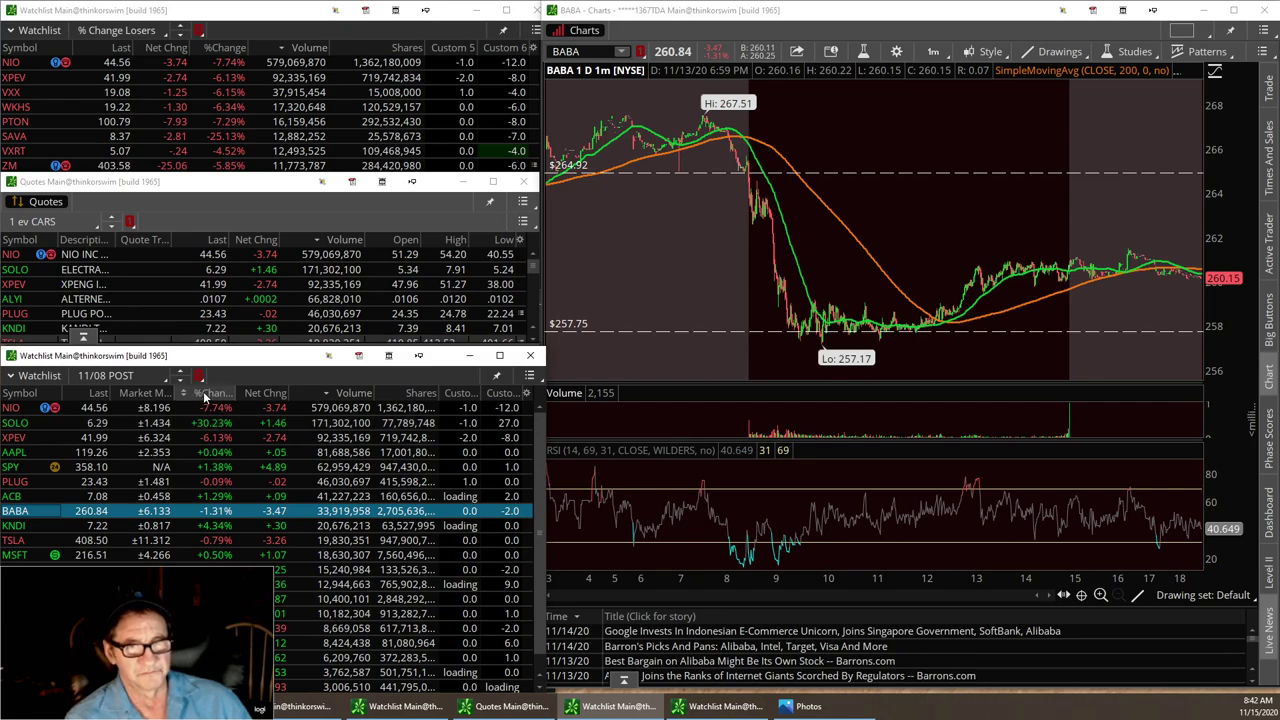
{"action": "left_click", "coordinate": [205, 397]}
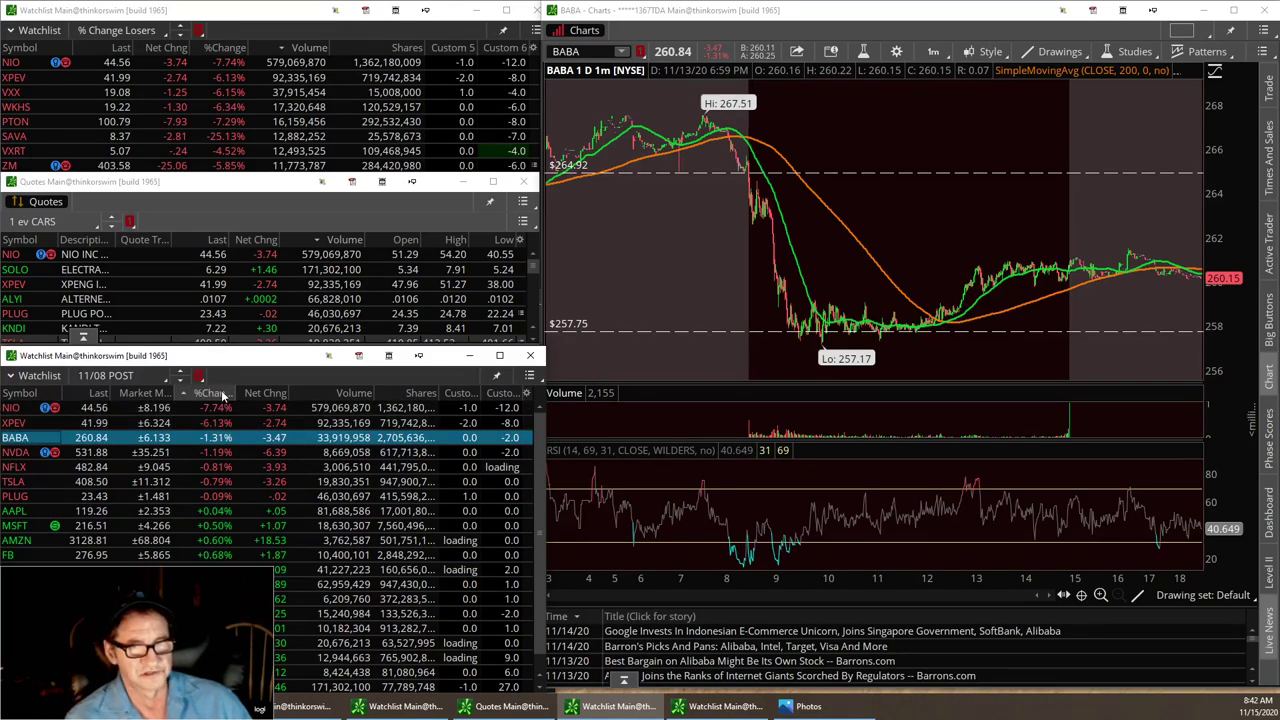
{"action": "left_click", "coordinate": [222, 394]}
{"action": "left_click", "coordinate": [354, 394]}
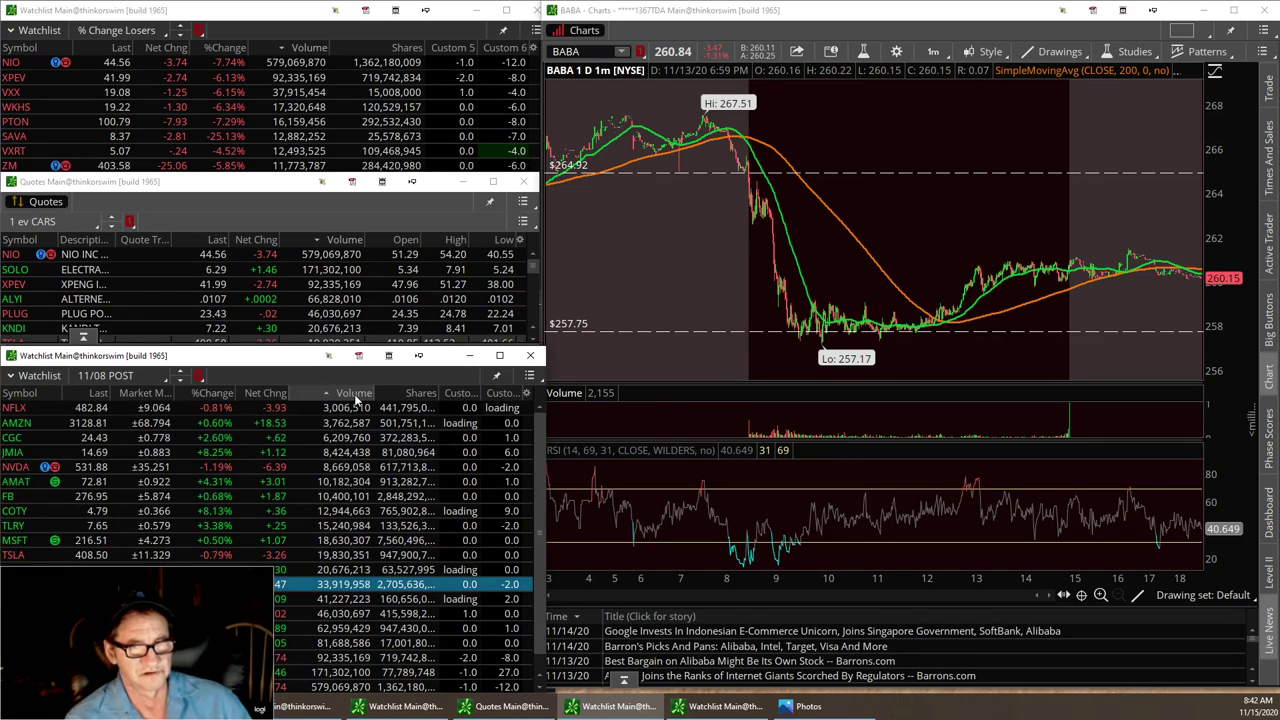
{"action": "left_click", "coordinate": [354, 394]}
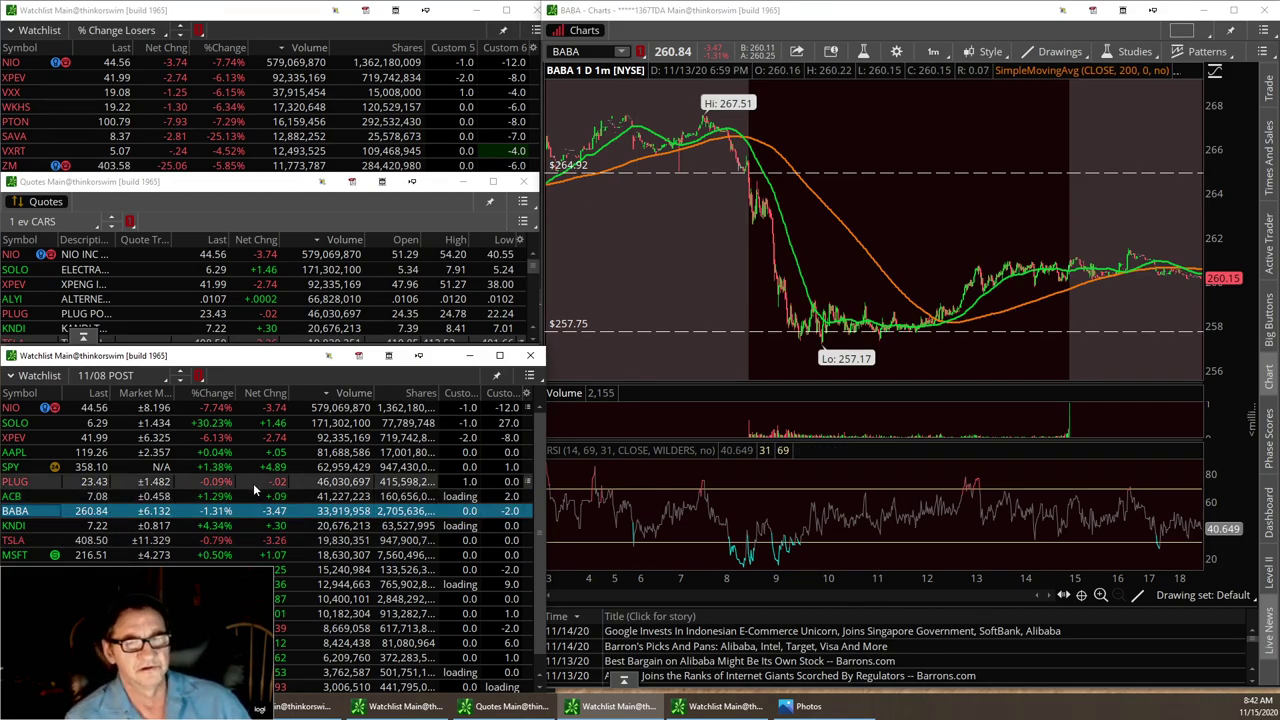
{"action": "scroll", "coordinate": [256, 490], "scroll_direction": "down", "scroll_amount": 1}
{"action": "scroll", "coordinate": [256, 490], "scroll_direction": "up", "scroll_amount": 1}
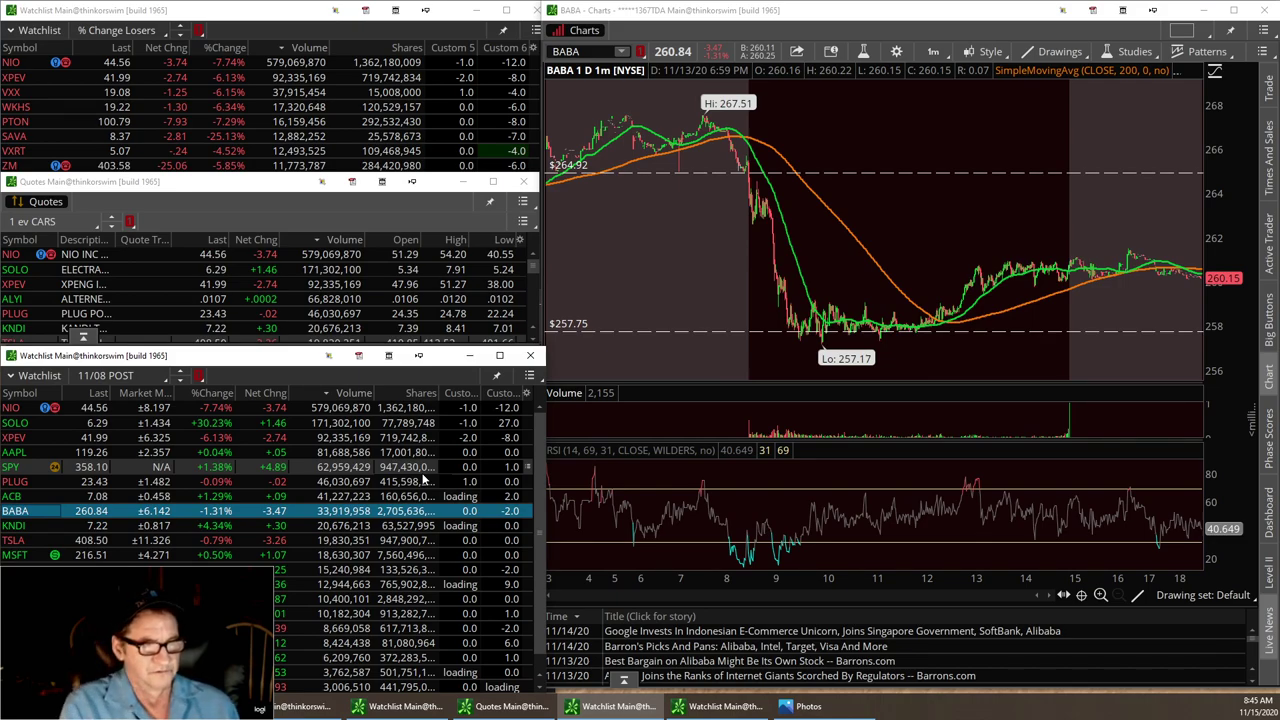
{"action": "scroll", "coordinate": [423, 481], "scroll_direction": "down", "scroll_amount": 1}
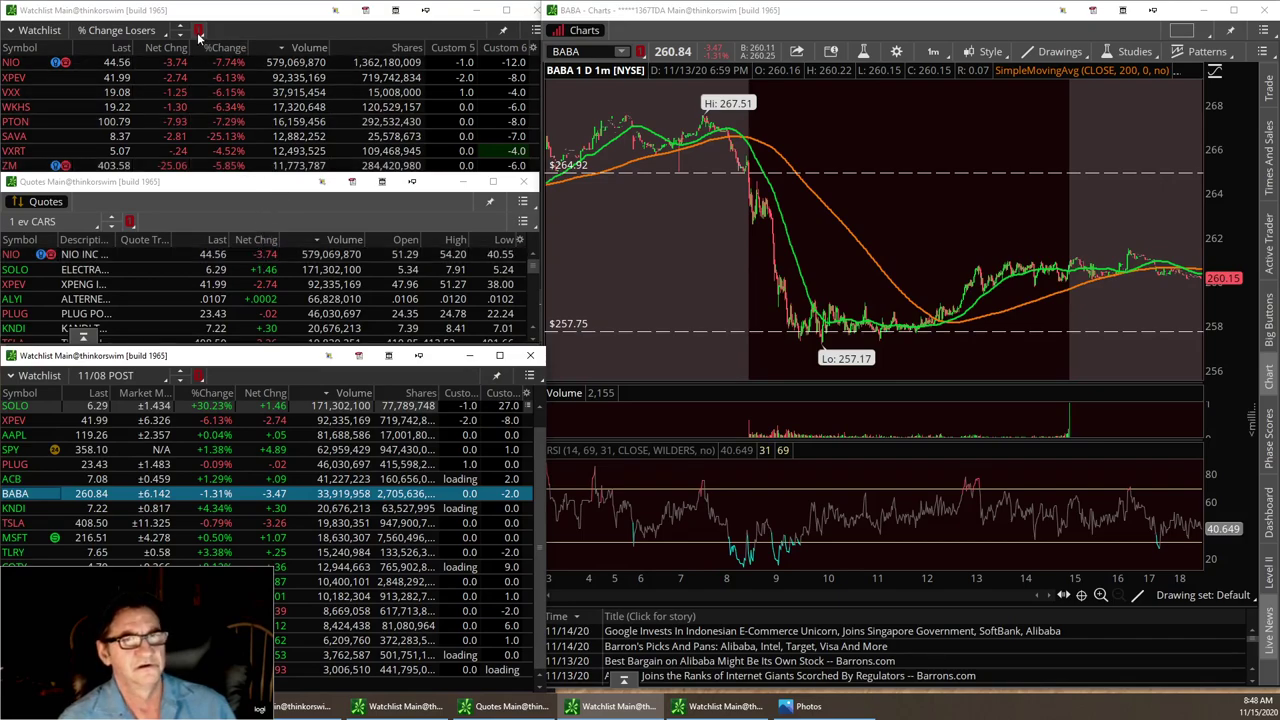
Step: Bring the % Change Losers watchlist forward and examine the DDOG chart at 1 Y : 1D and at 20 D : 1h
{"action": "left_click", "coordinate": [271, 13]}
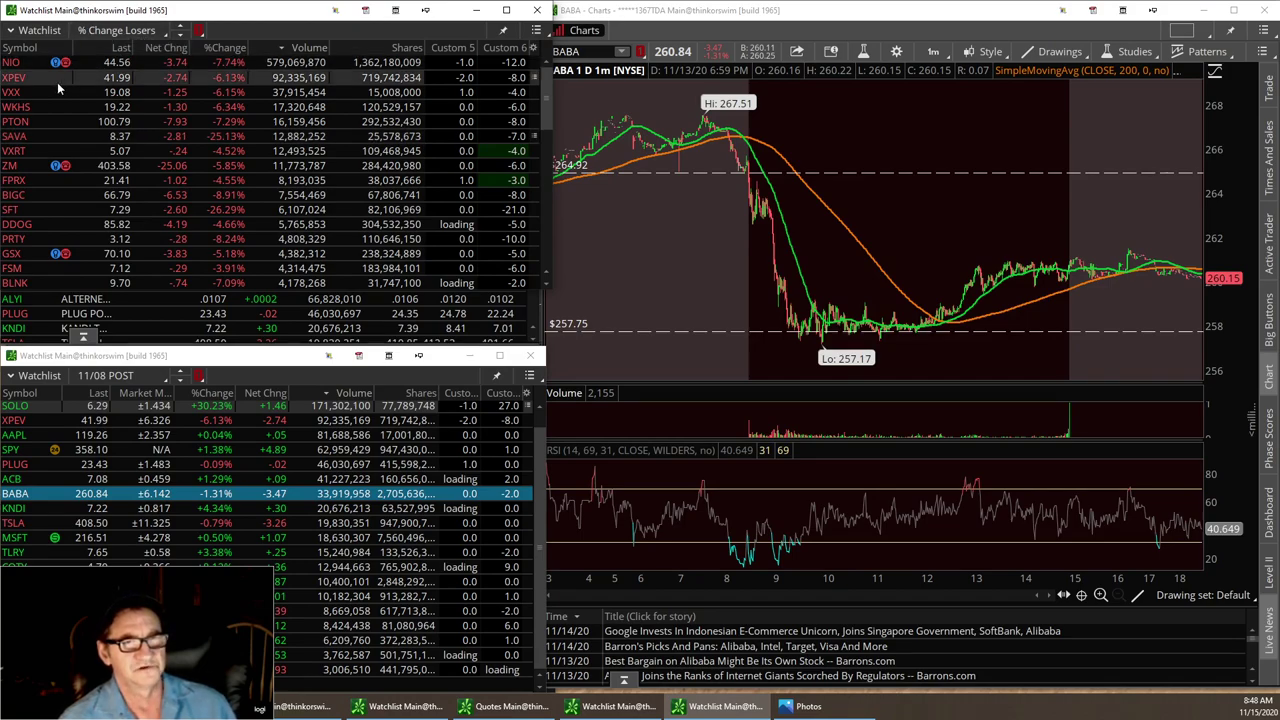
{"action": "left_click", "coordinate": [17, 225]}
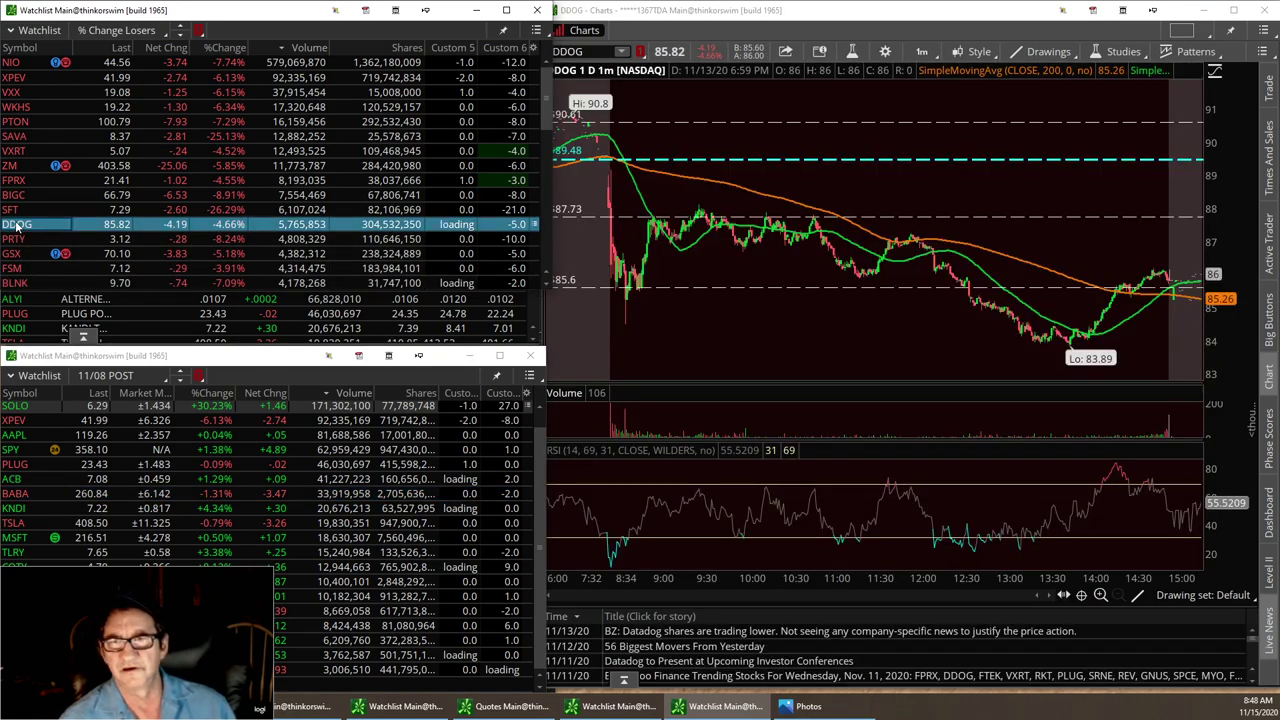
{"action": "left_click", "coordinate": [922, 56]}
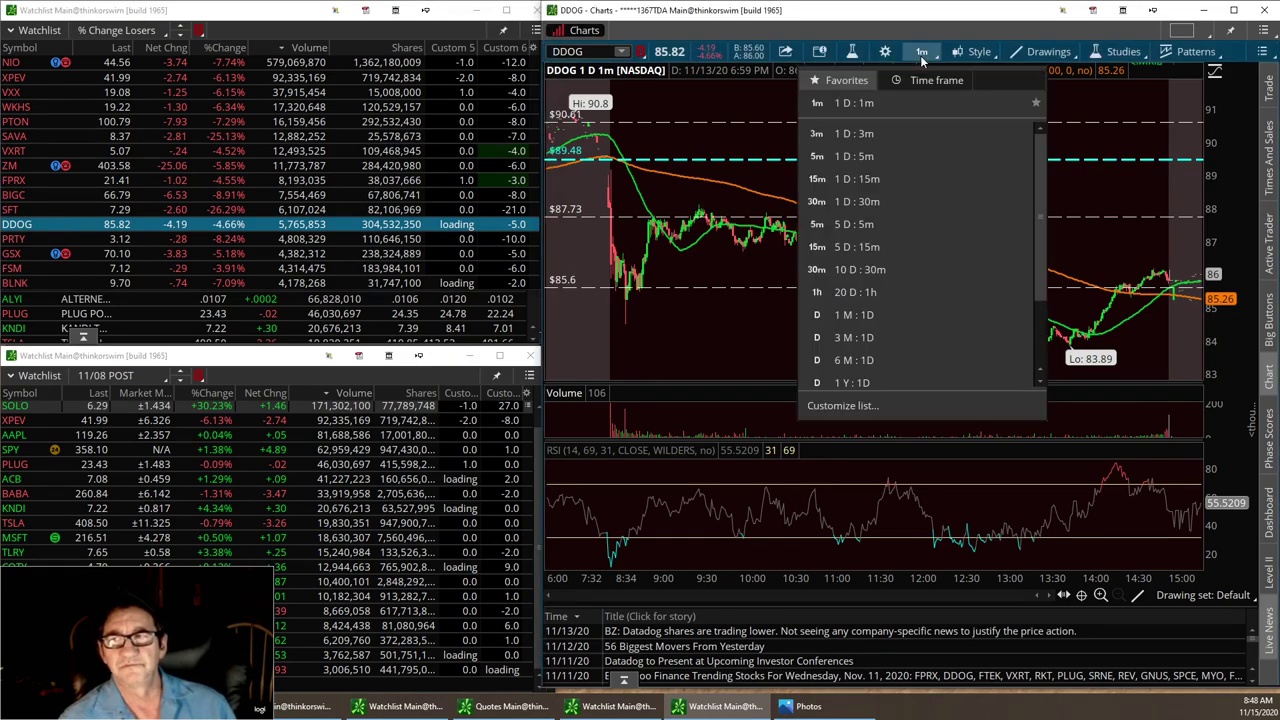
{"action": "left_click", "coordinate": [843, 383]}
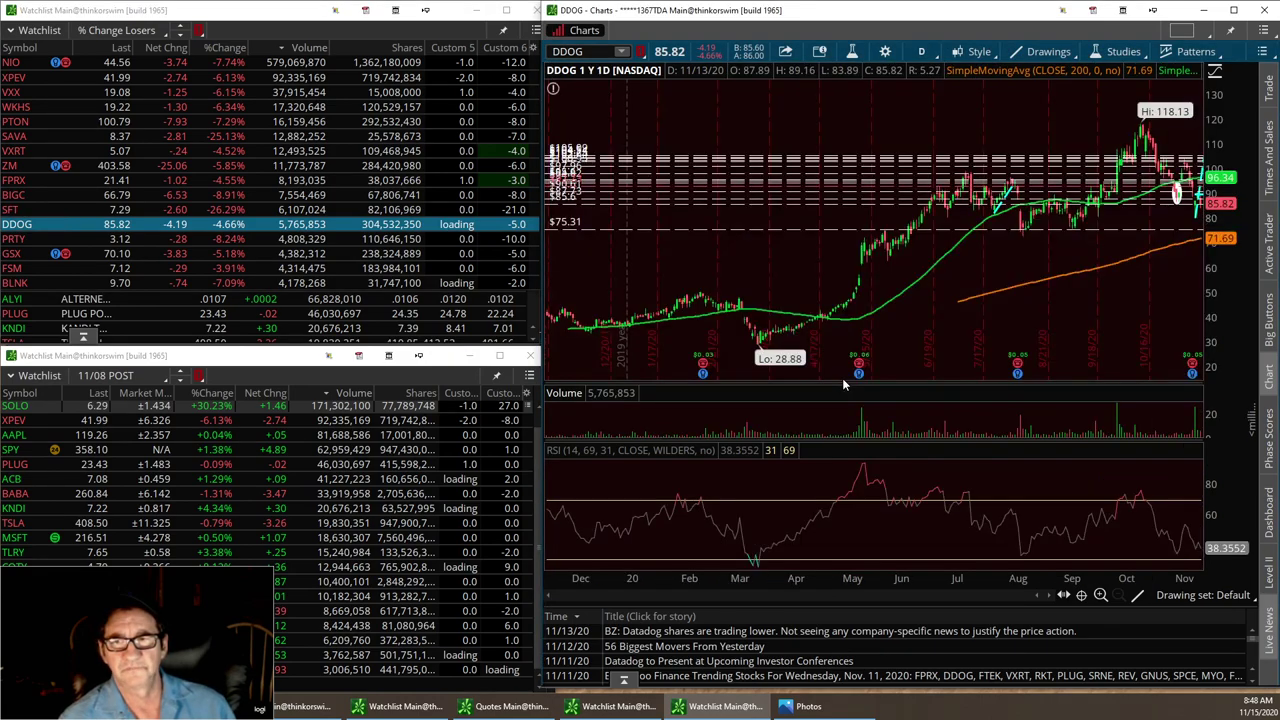
{"action": "left_click", "coordinate": [924, 56]}
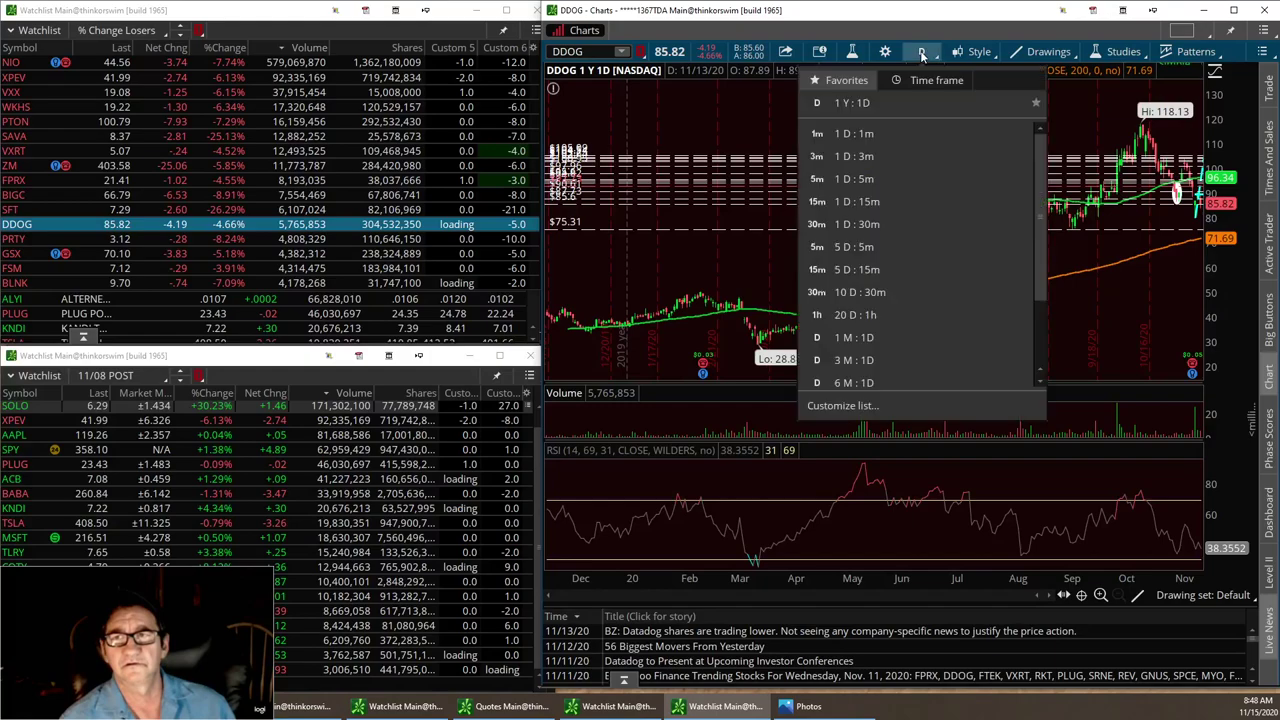
{"action": "left_click", "coordinate": [856, 315]}
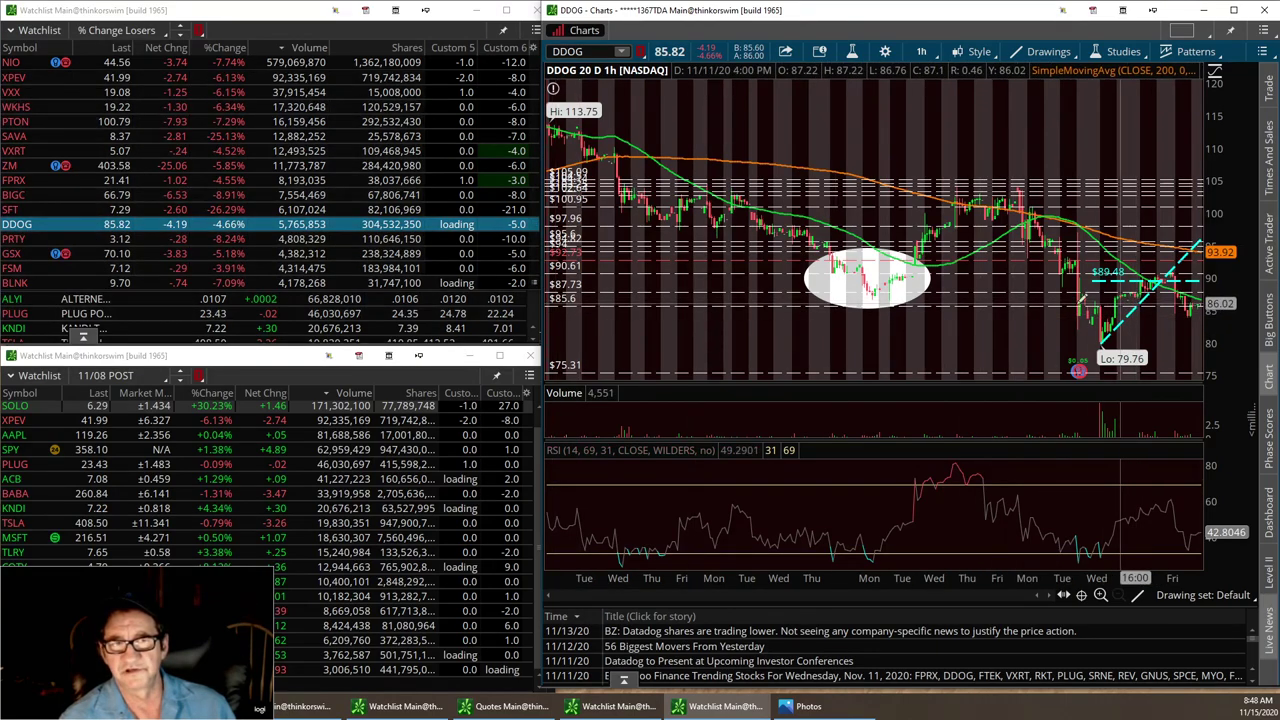
Step: Chart NIO from the % Change Losers watchlist and set its time frame to 1 D : 1m to examine the intraday high
{"action": "left_click", "coordinate": [14, 64]}
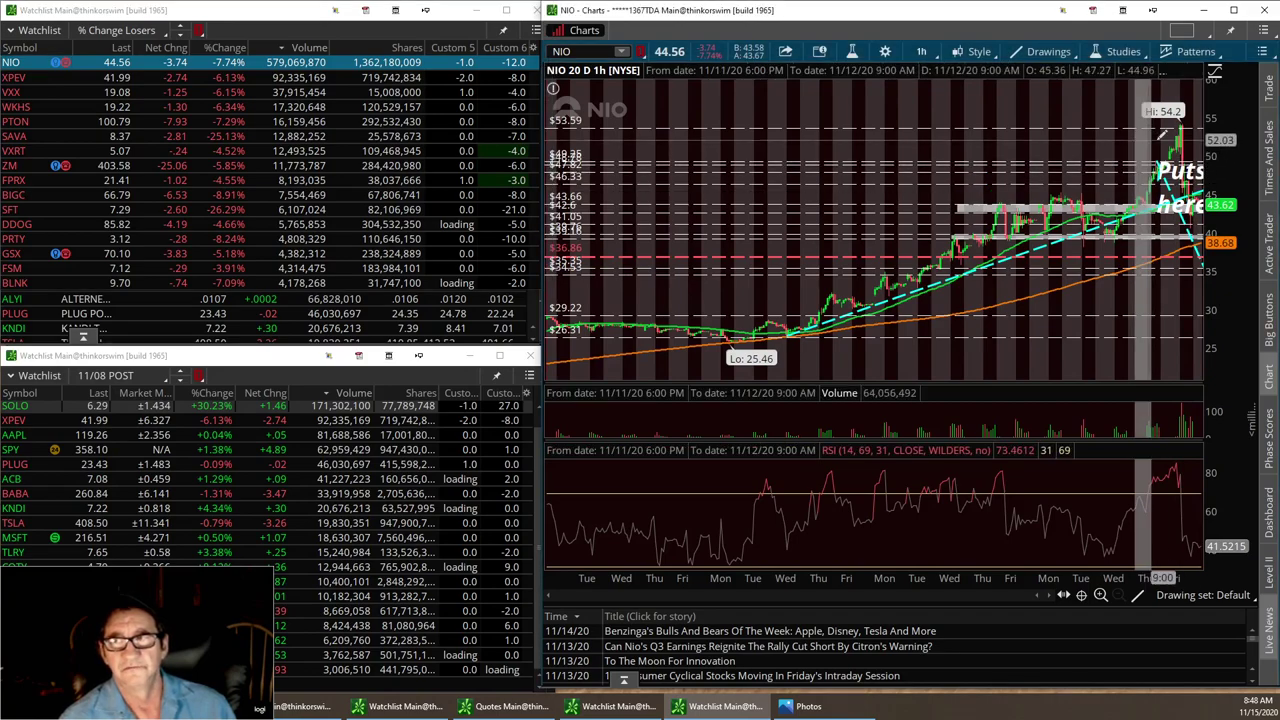
{"action": "scroll", "coordinate": [1145, 140], "scroll_direction": "up", "scroll_amount": 5}
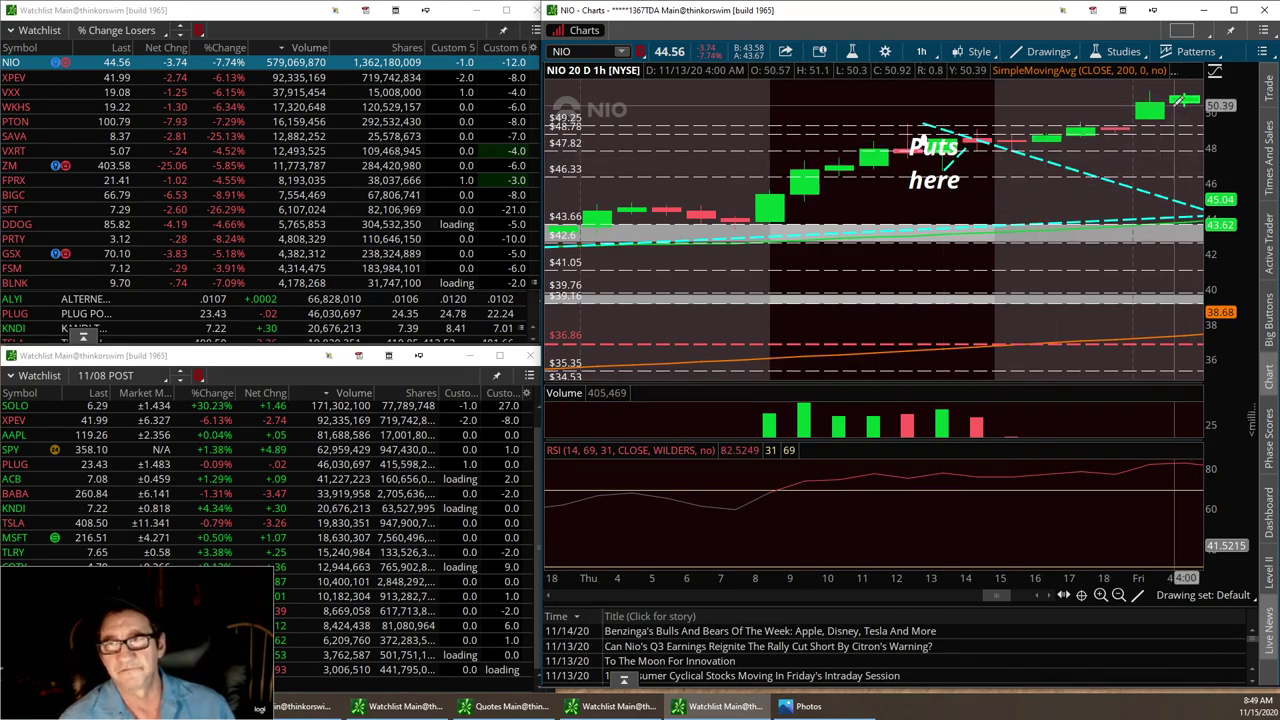
{"action": "left_click", "coordinate": [923, 51]}
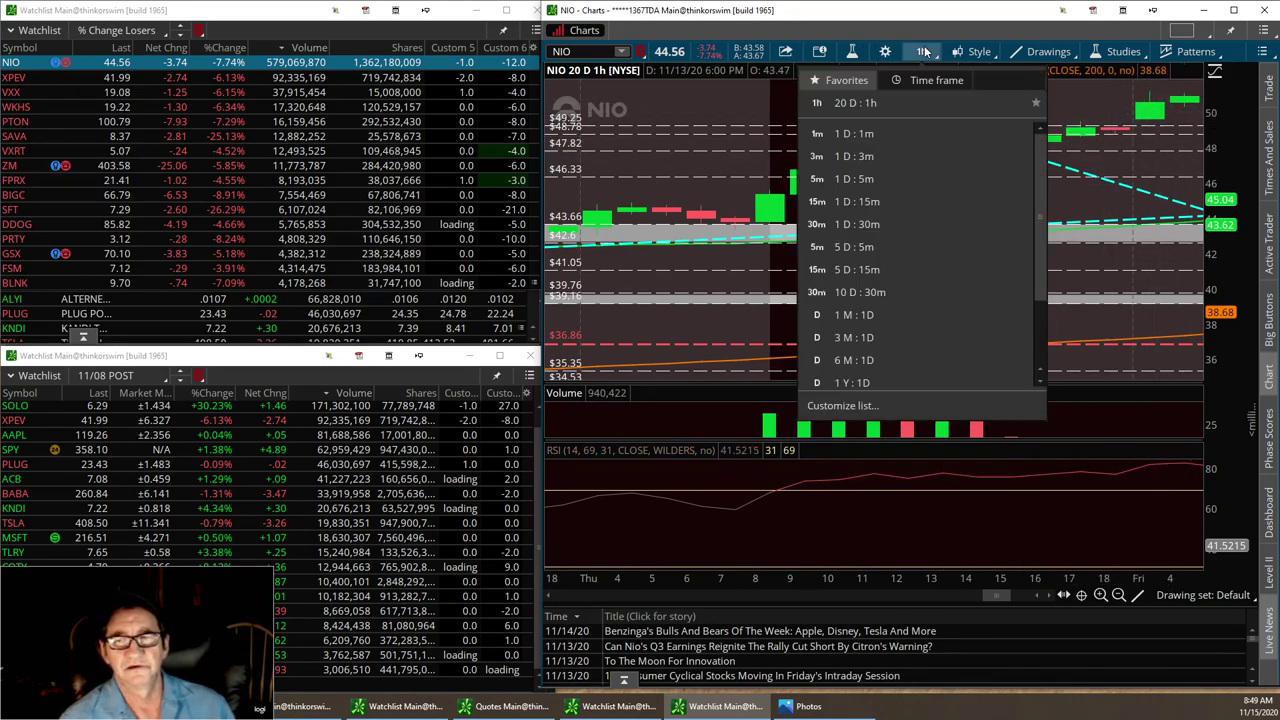
{"action": "left_click", "coordinate": [861, 133]}
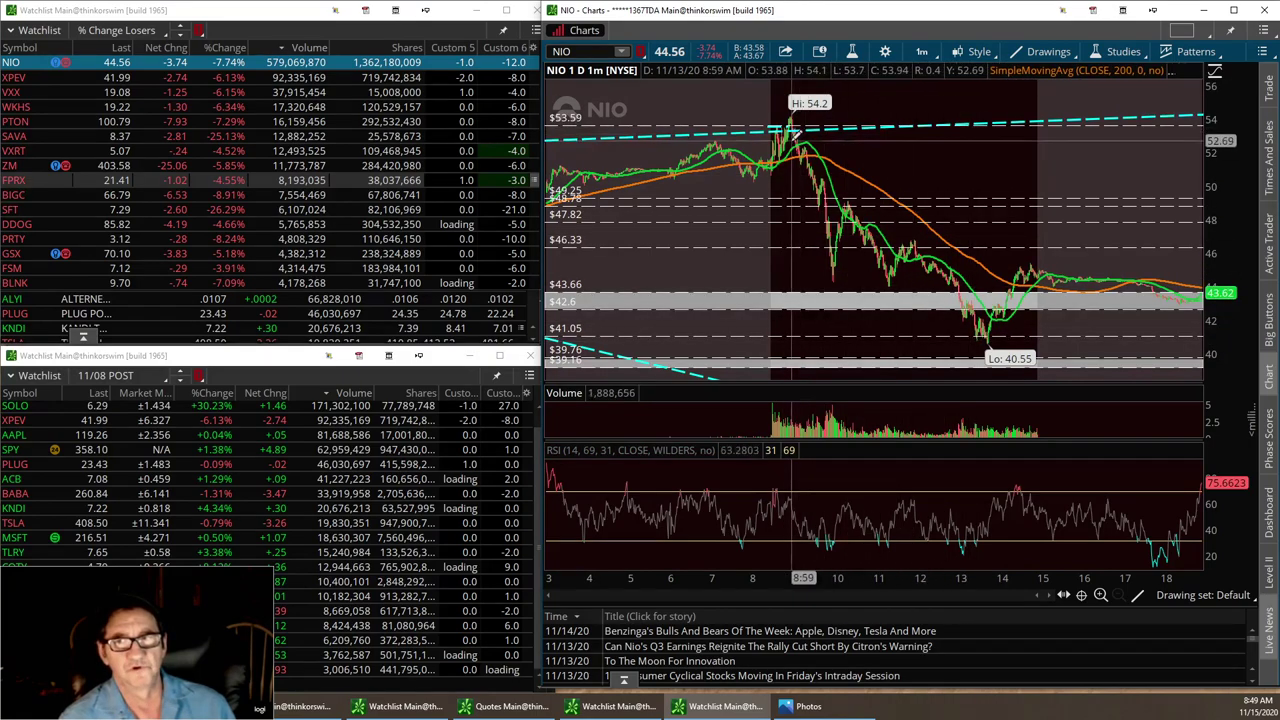
{"action": "mouse_move", "coordinate": [802, 127]}
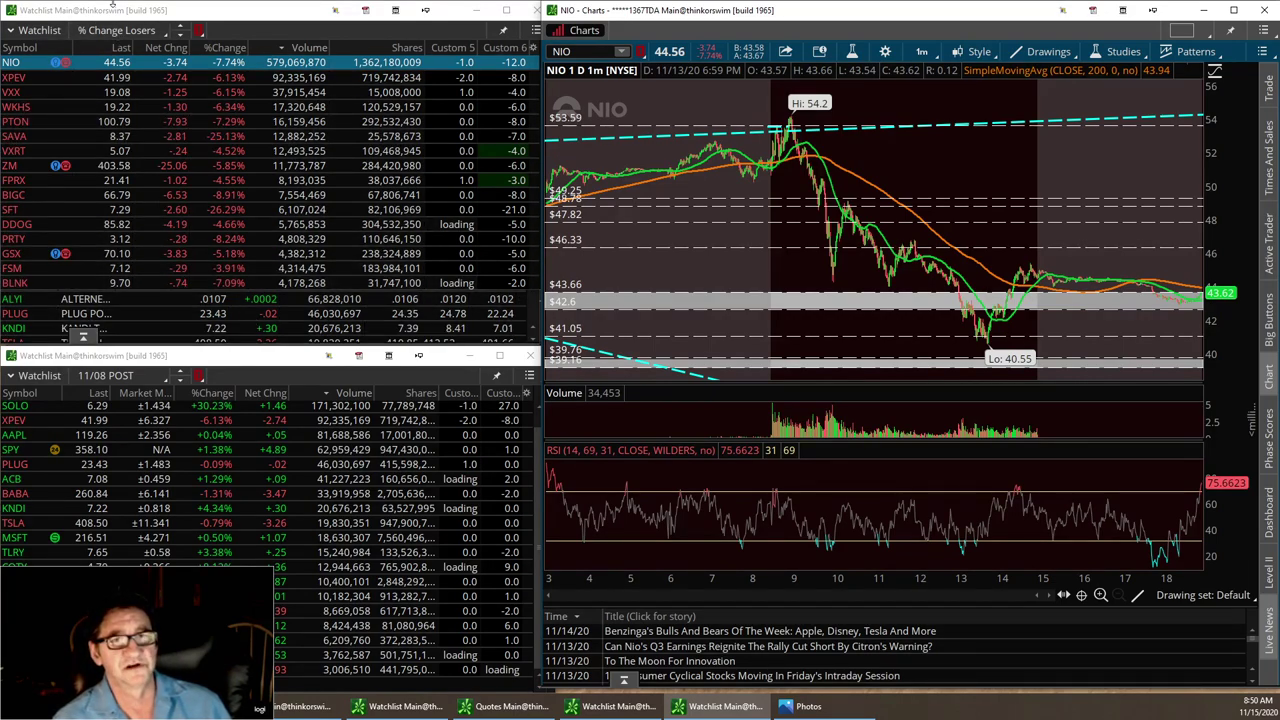
Step: Load the public % Change Gainers list in place of % Change Losers and chart SOLO from it
{"action": "left_click", "coordinate": [122, 32]}
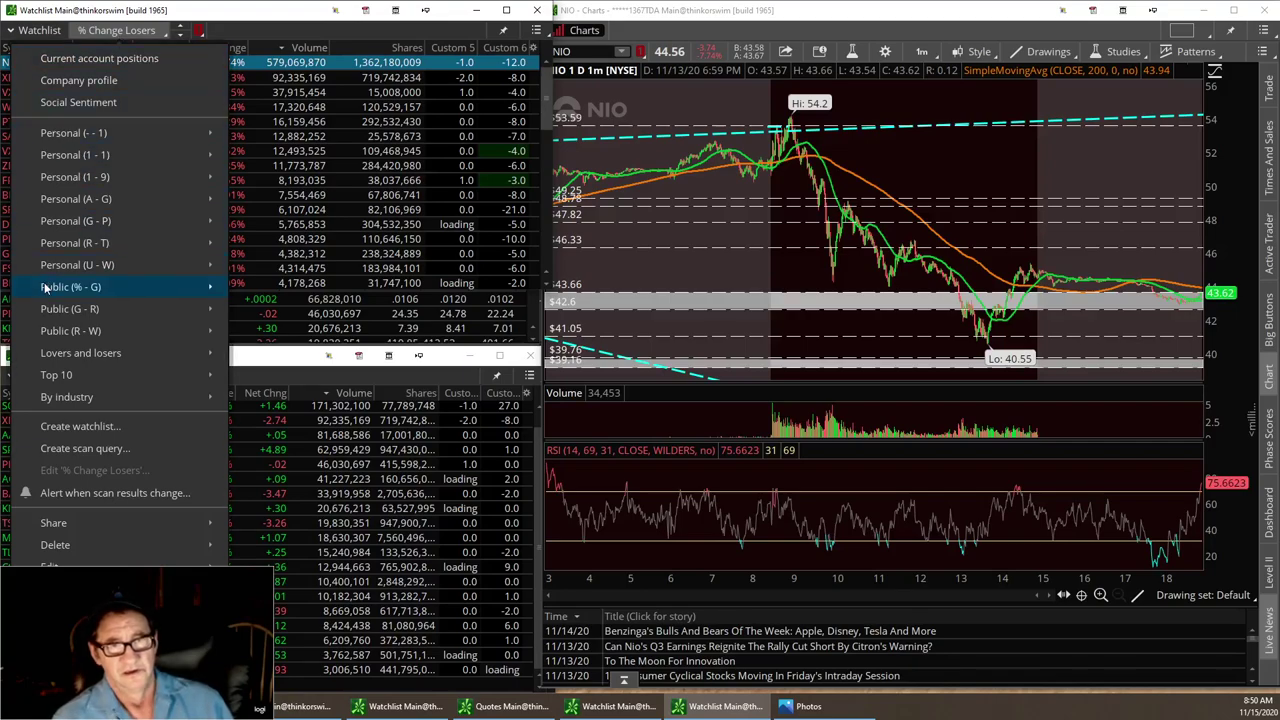
{"action": "mouse_move", "coordinate": [45, 288]}
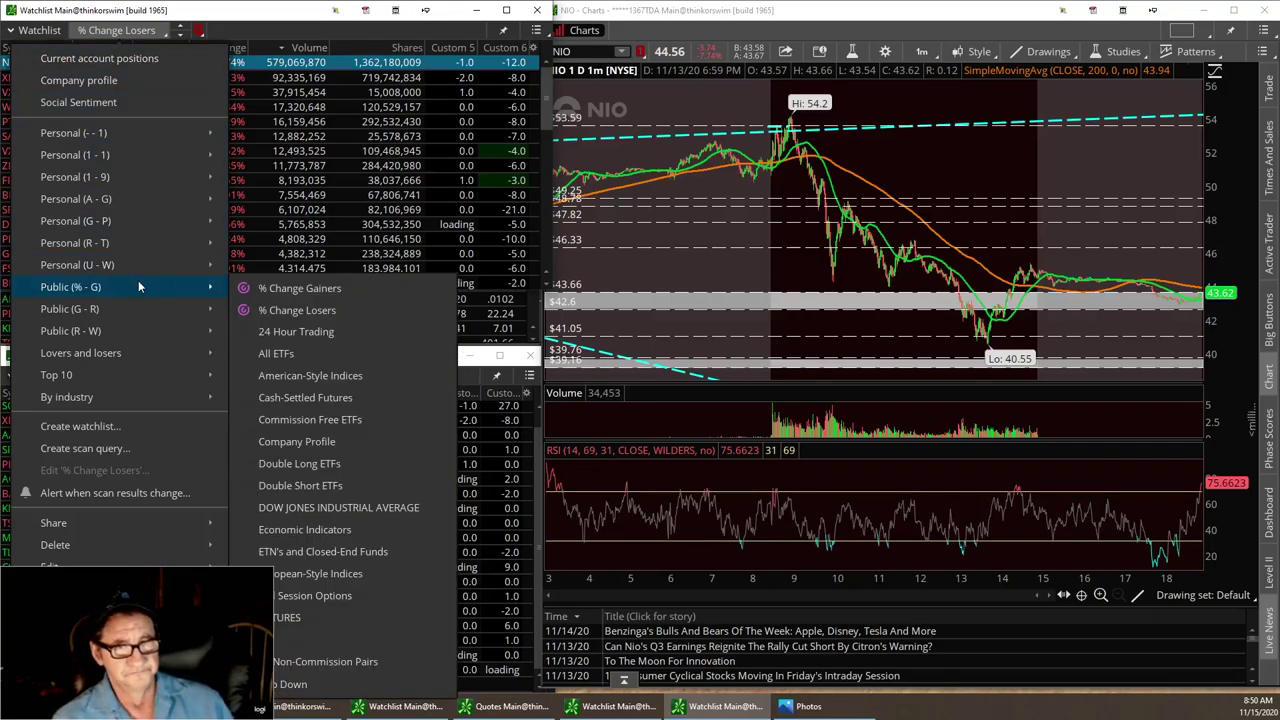
{"action": "left_click", "coordinate": [299, 288]}
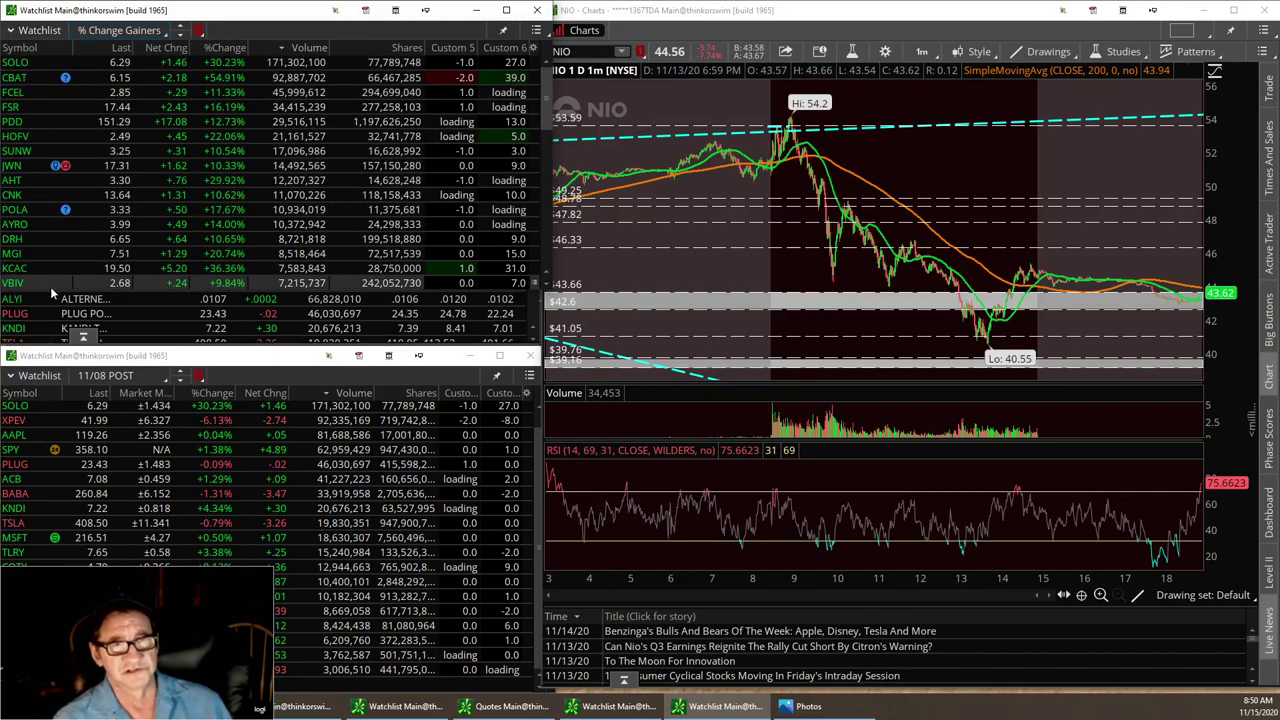
{"action": "left_click", "coordinate": [30, 66]}
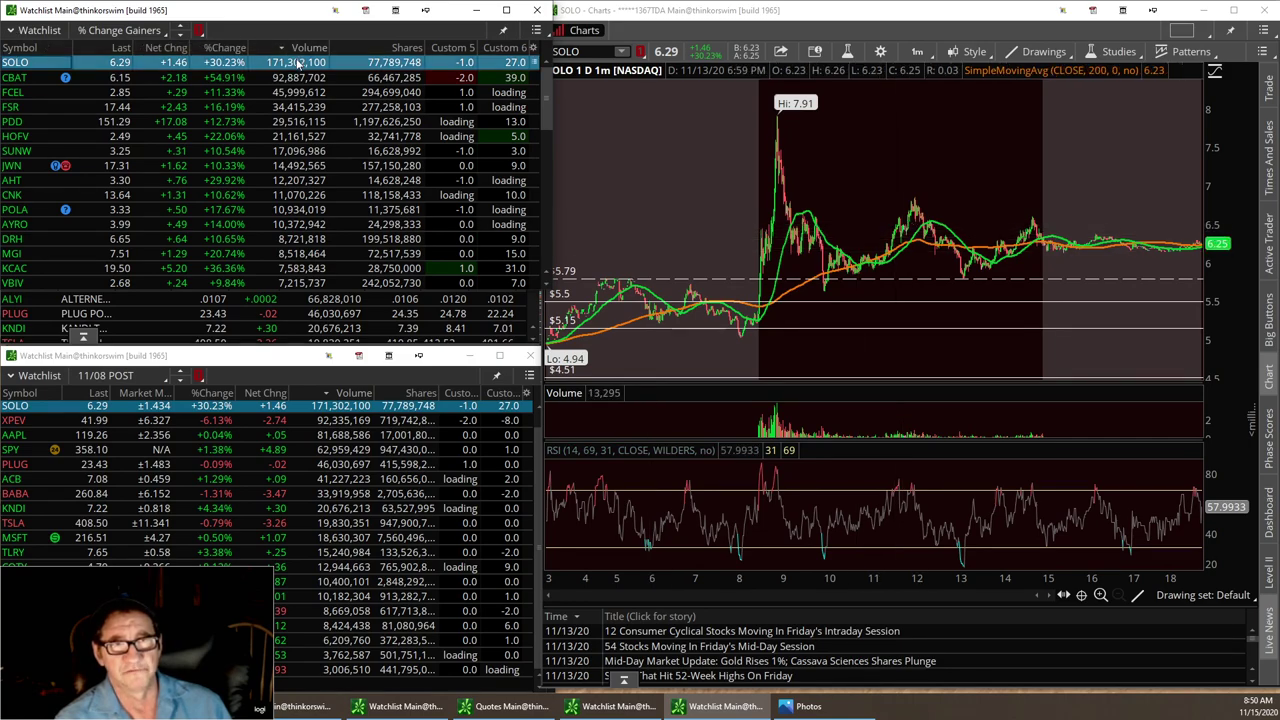
Step: Examine the CBAT and FCEL charts from the % Change Gainers list, setting the FCEL time frame to 20 D : 1h
{"action": "left_click", "coordinate": [8, 78]}
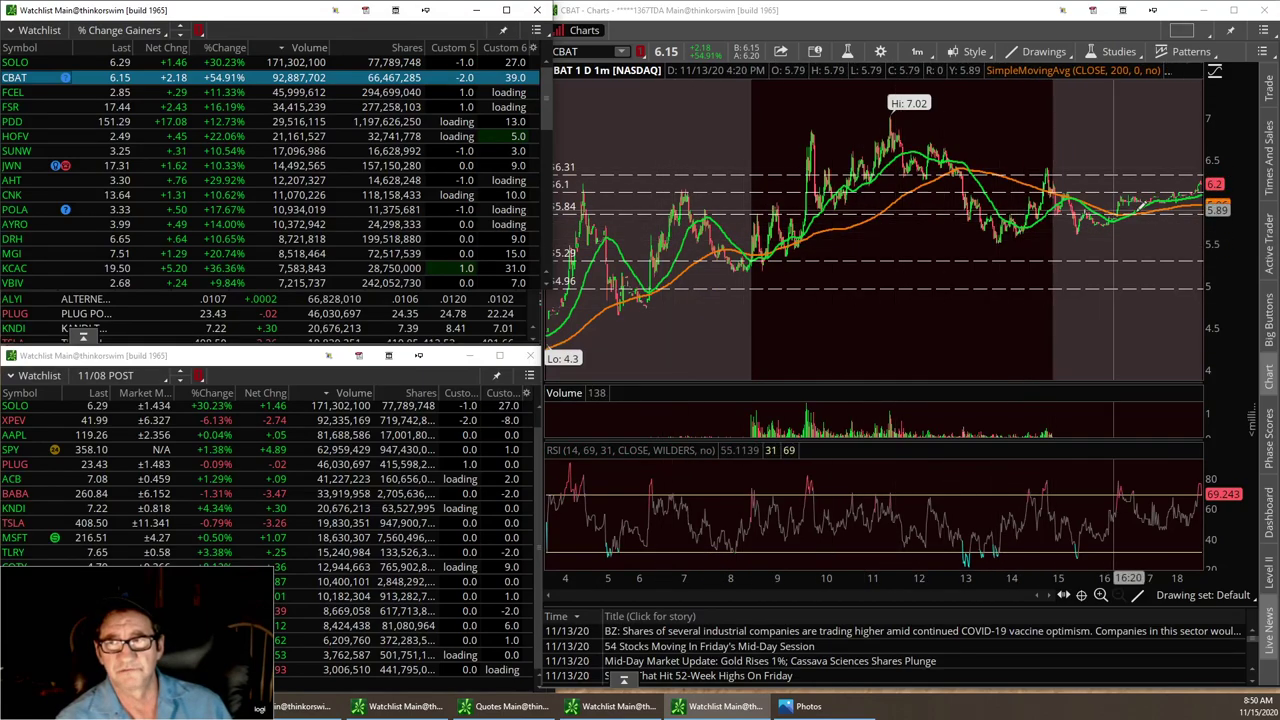
{"action": "left_click", "coordinate": [60, 92]}
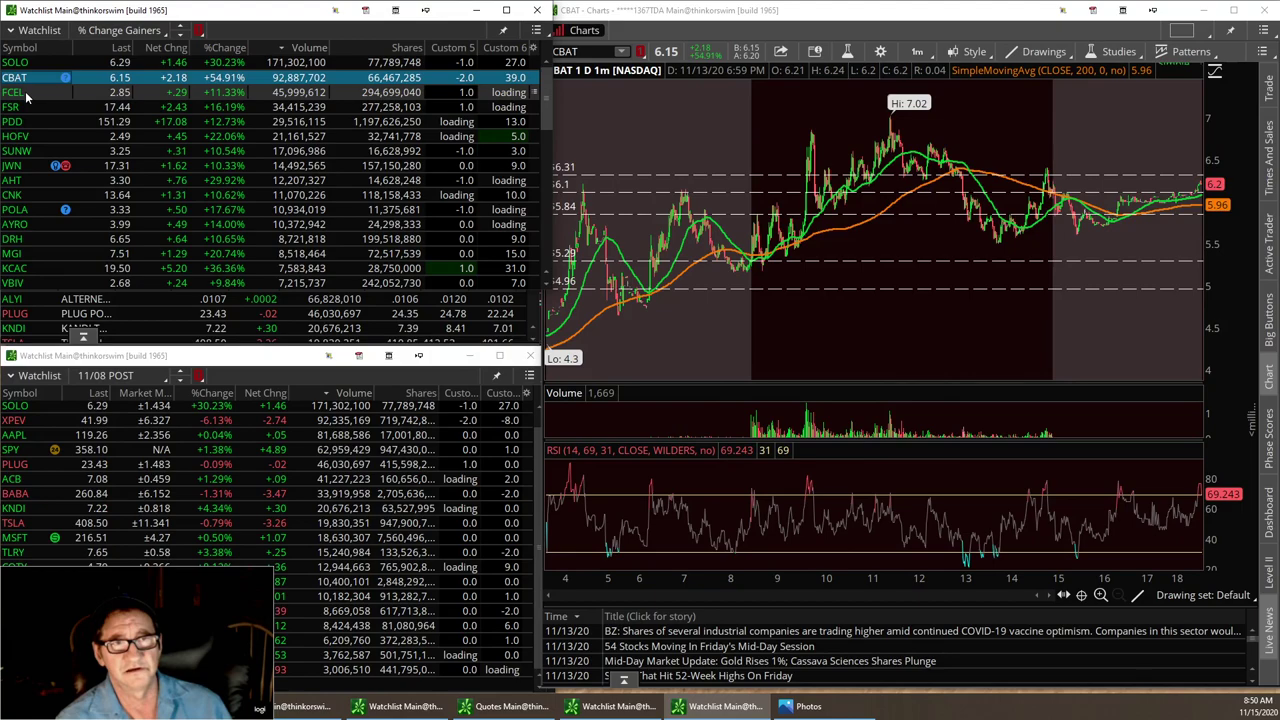
{"action": "left_click", "coordinate": [917, 51]}
{"action": "left_click", "coordinate": [845, 294]}
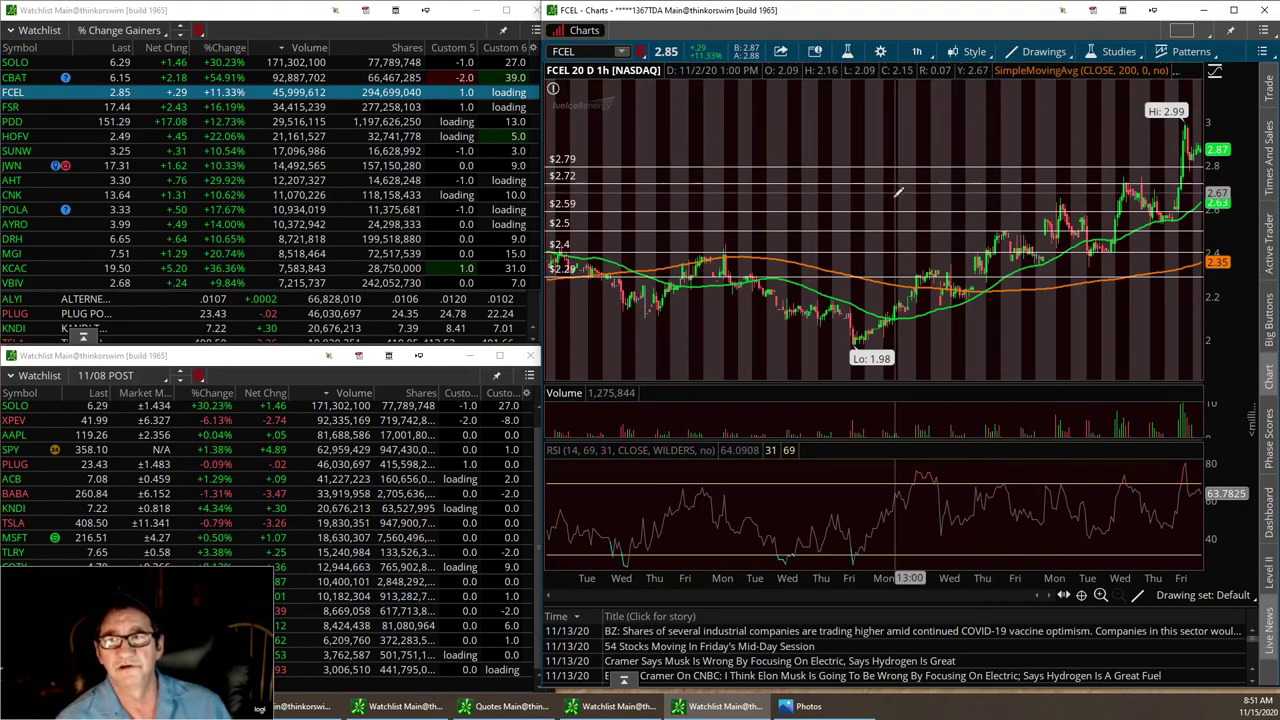
Step: Draw two rising trendlines on the FCEL chart, one under the lows from the 1.98 low and one along the highs
{"action": "left_click_drag", "start_coordinate": [857, 345], "coordinate": [1188, 228]}
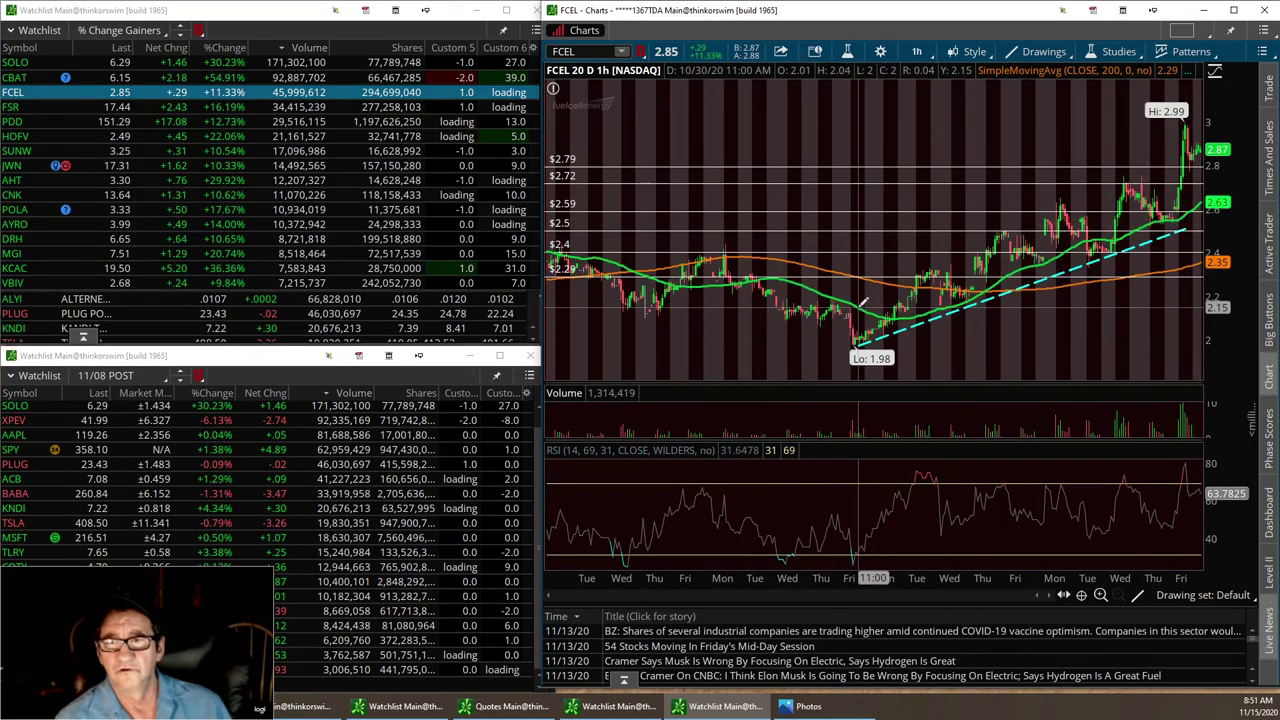
{"action": "mouse_move", "coordinate": [854, 307]}
{"action": "left_mouse_down"}
{"action": "mouse_move", "coordinate": [1205, 108]}
{"action": "mouse_move", "coordinate": [1199, 117]}
{"action": "left_mouse_up"}
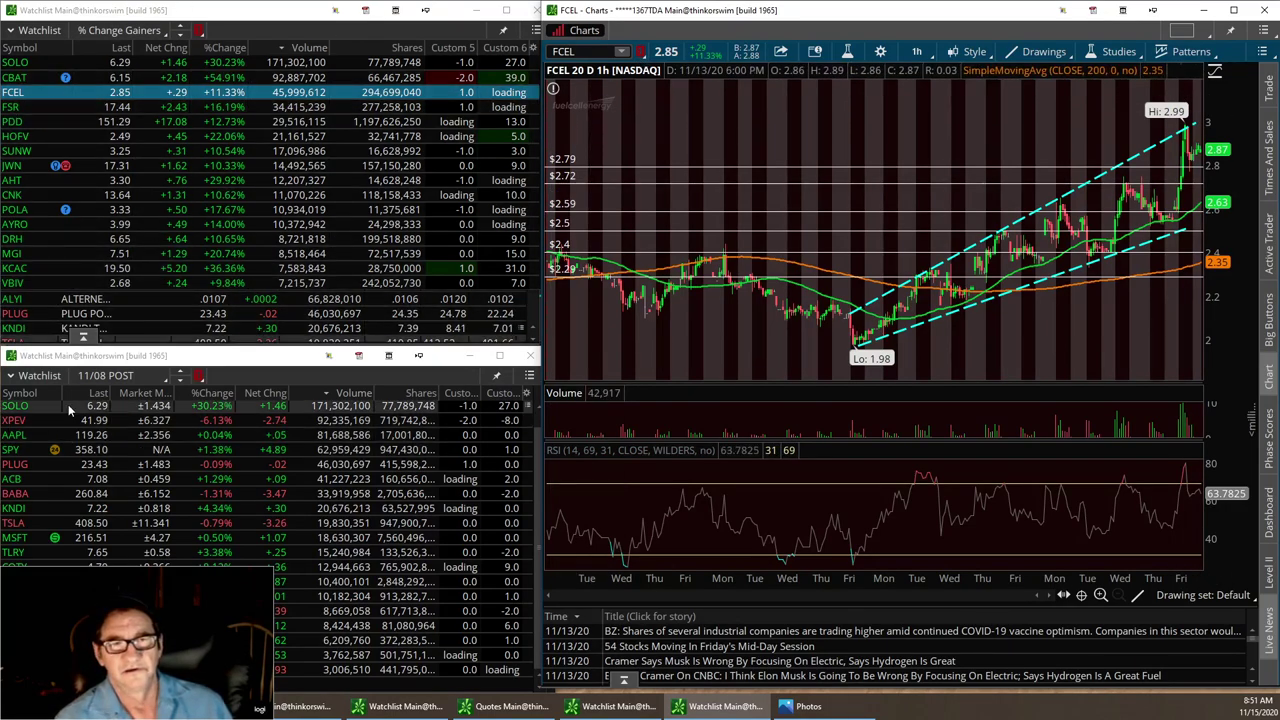
Step: Chart PLUG from the 1 ev CARS quotes list and sort that list by net change, ending with the highest first
{"action": "left_click", "coordinate": [158, 313]}
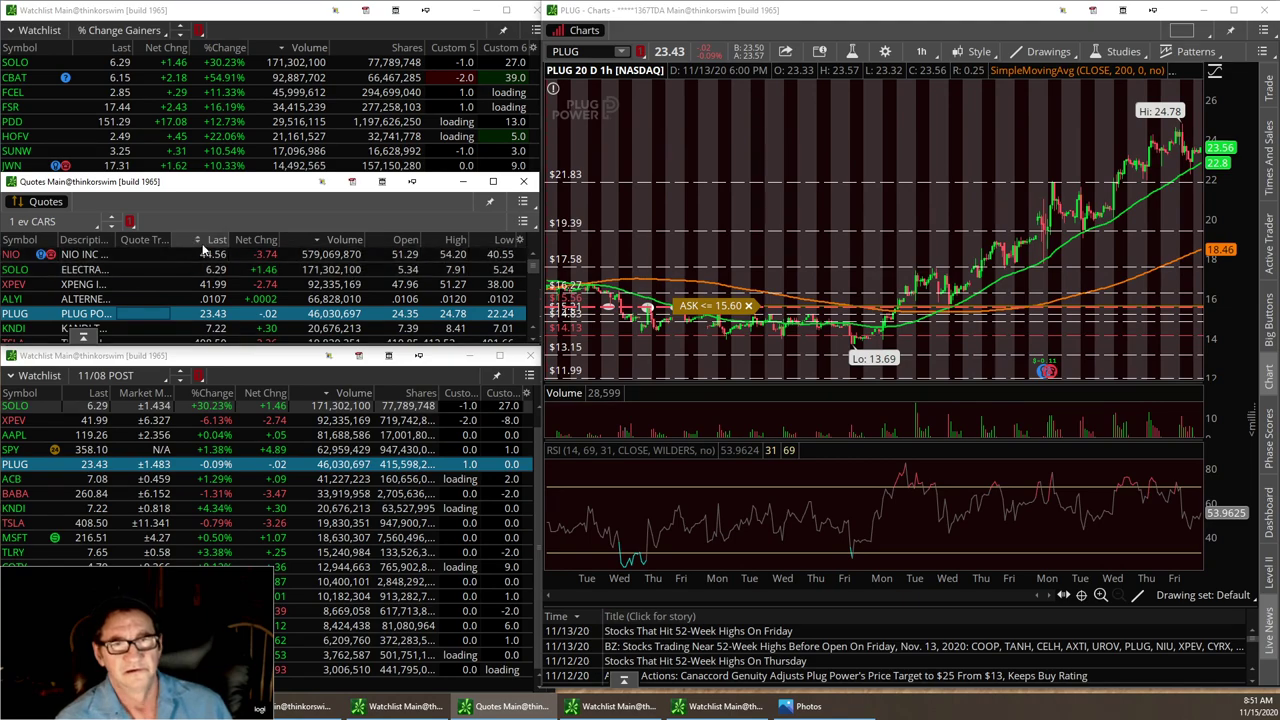
{"action": "left_click", "coordinate": [263, 241]}
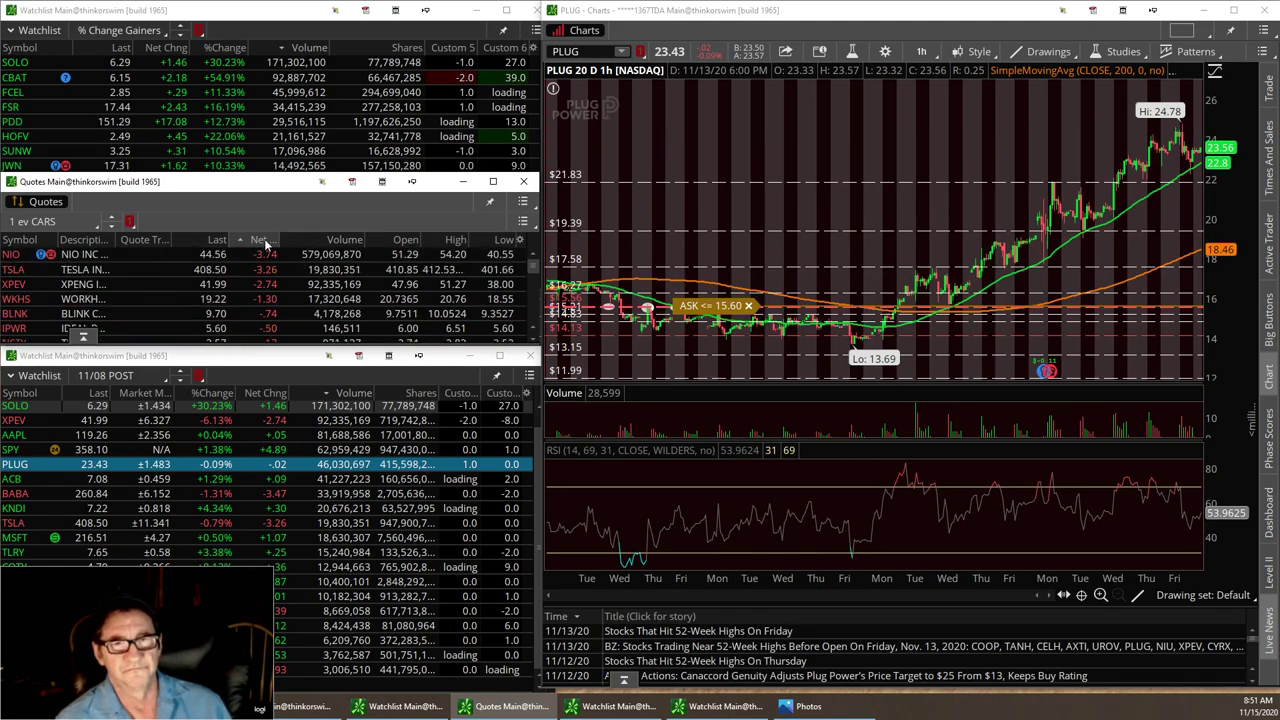
{"action": "left_click", "coordinate": [265, 242]}
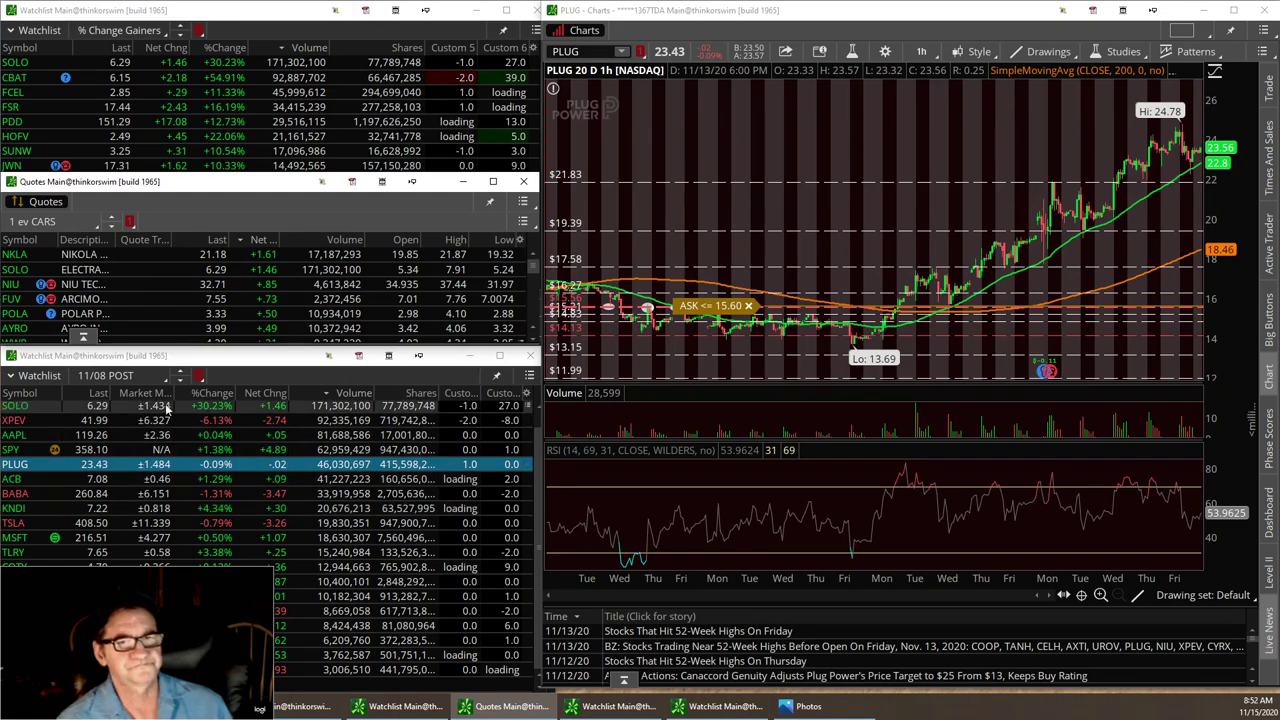
Step: Sort the 11/08 POST watchlist by percent change in both directions, charting XPEV and BABA from the losers and JMIA from the gainers
{"action": "left_click", "coordinate": [218, 396]}
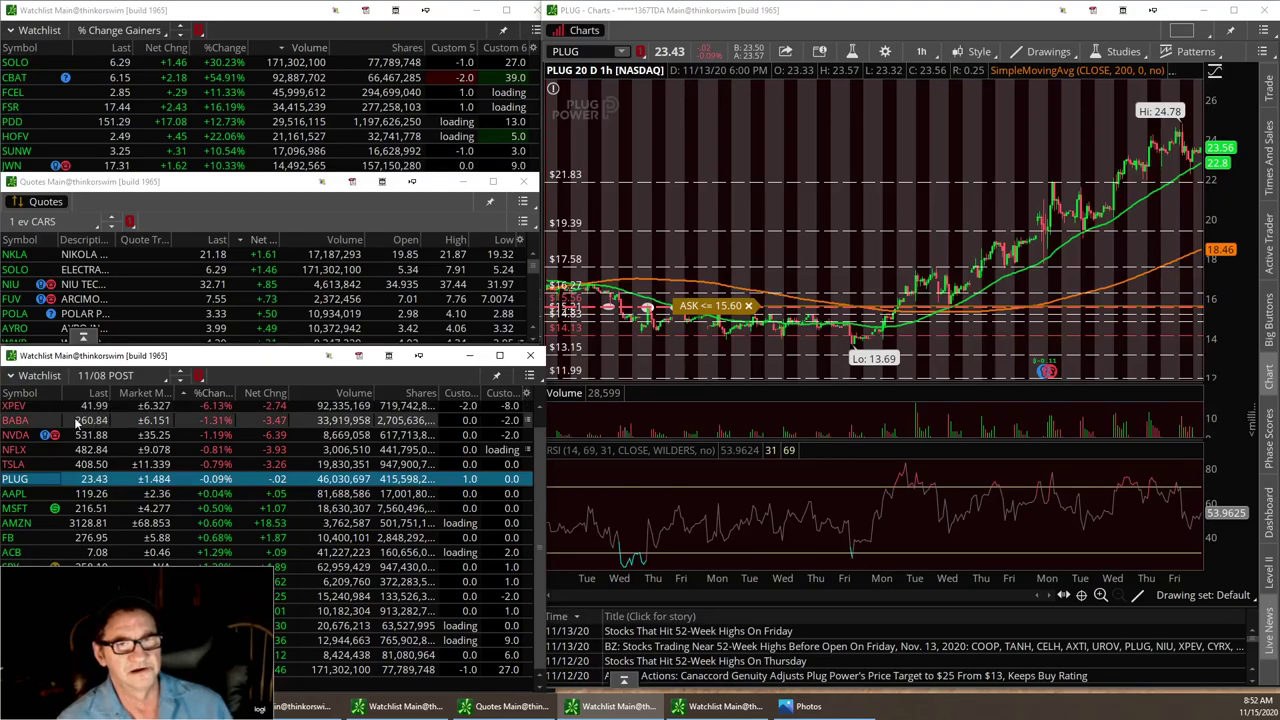
{"action": "left_click", "coordinate": [14, 405]}
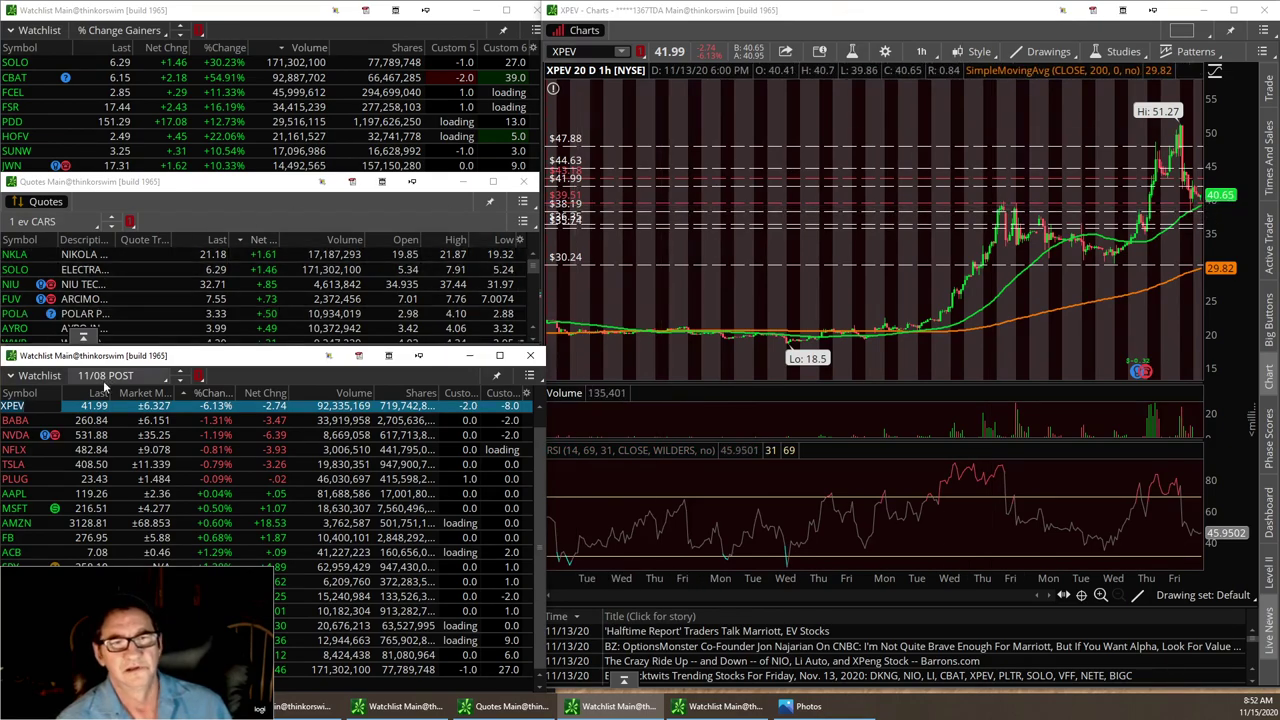
{"action": "left_click", "coordinate": [15, 420]}
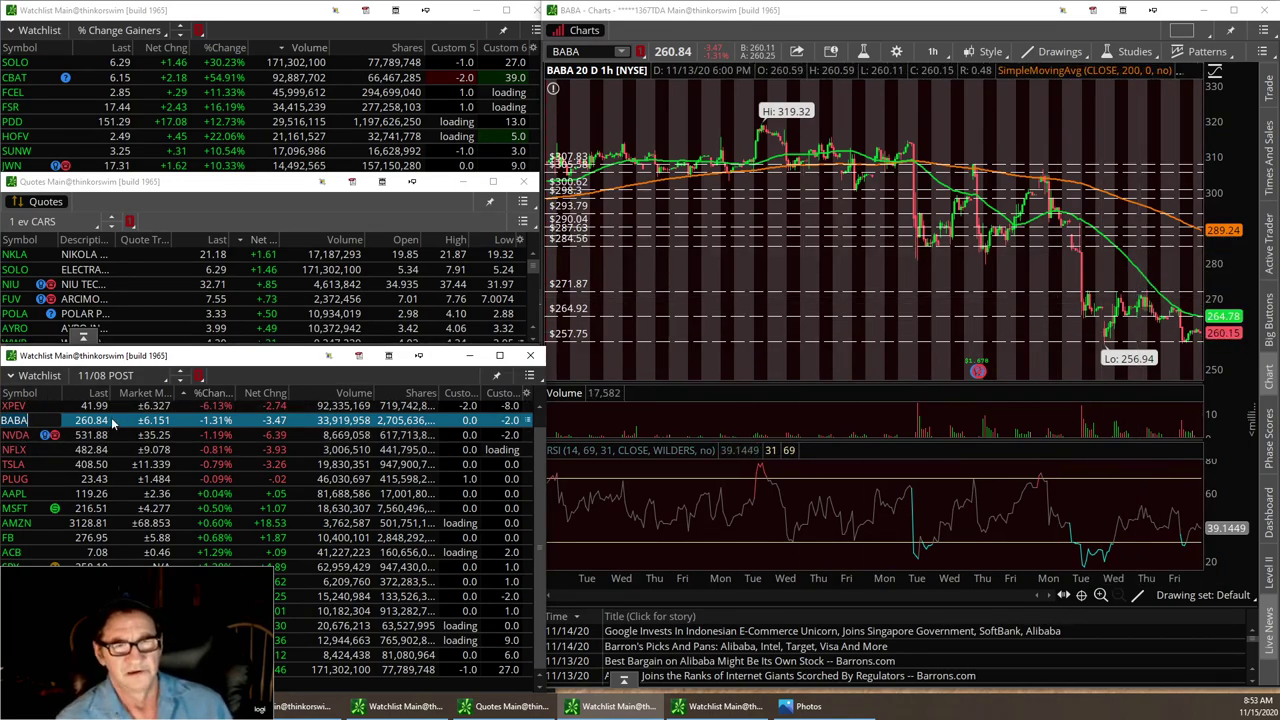
{"action": "left_click", "coordinate": [212, 393]}
{"action": "left_click", "coordinate": [20, 406]}
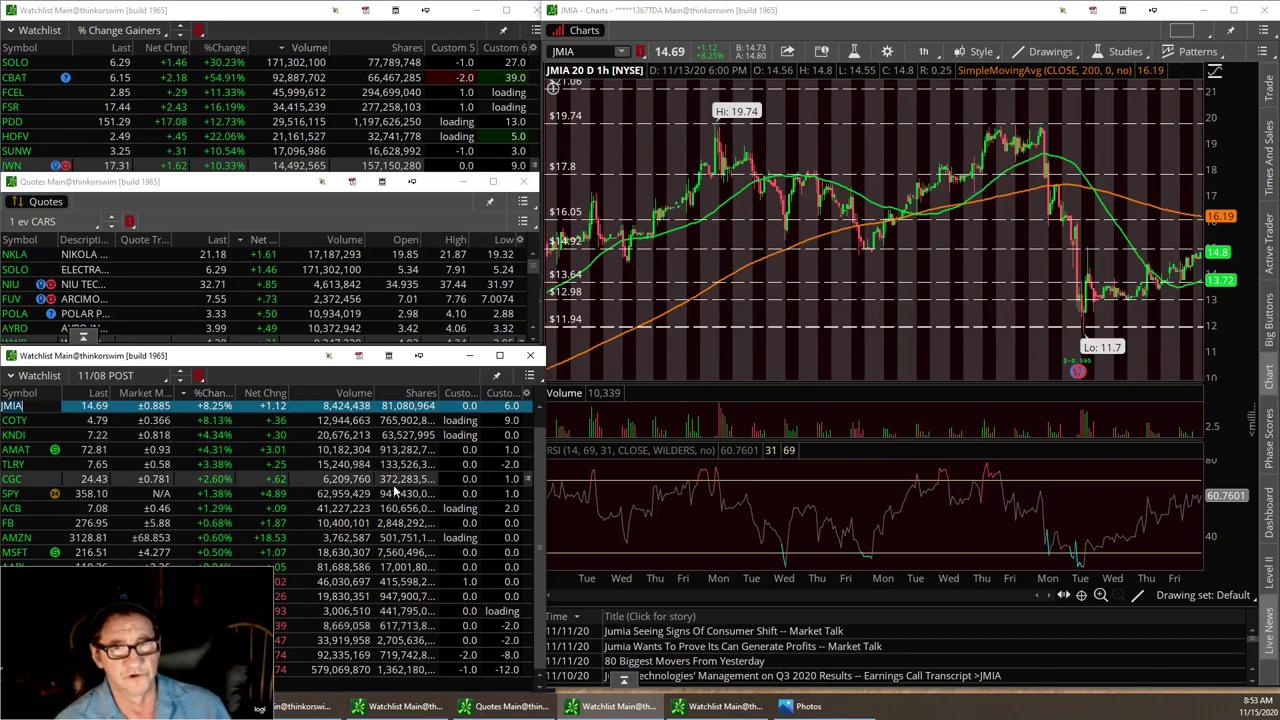
Step: Sort the 11/08 POST watchlist by volume from highest to lowest and examine the CGC and AMZN charts
{"action": "left_click", "coordinate": [362, 395]}
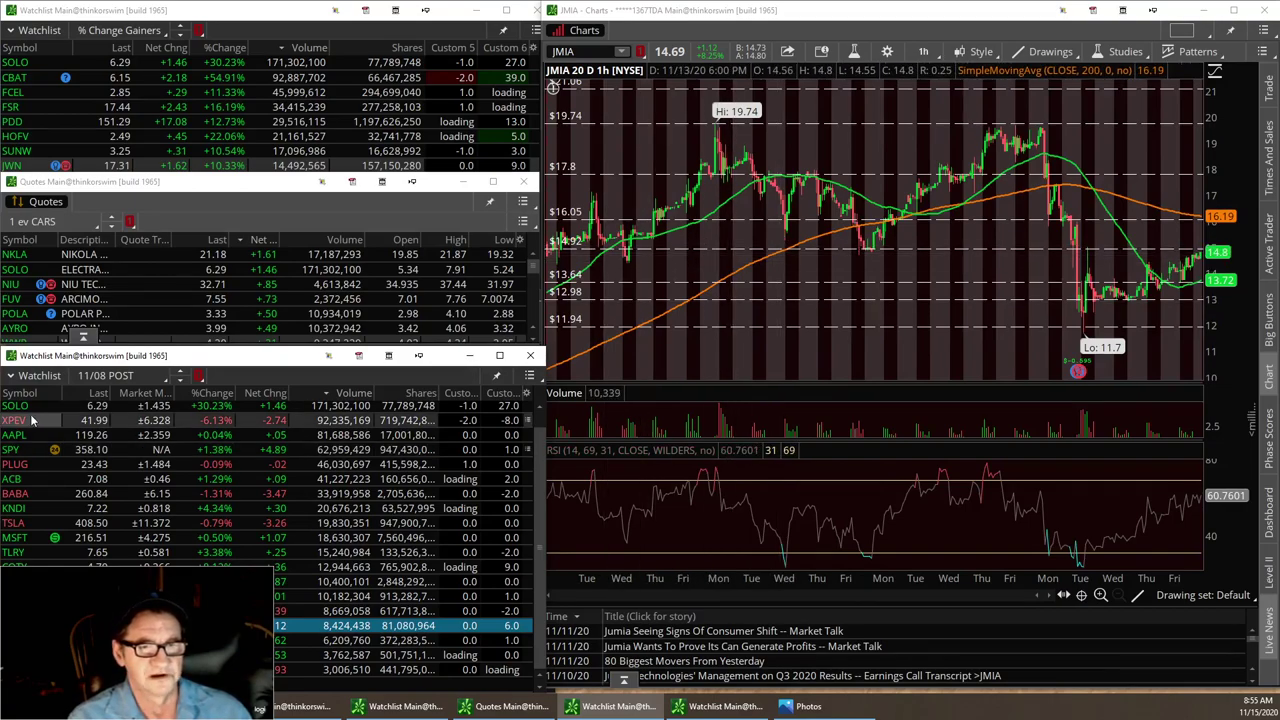
{"action": "key", "text": "Down"}
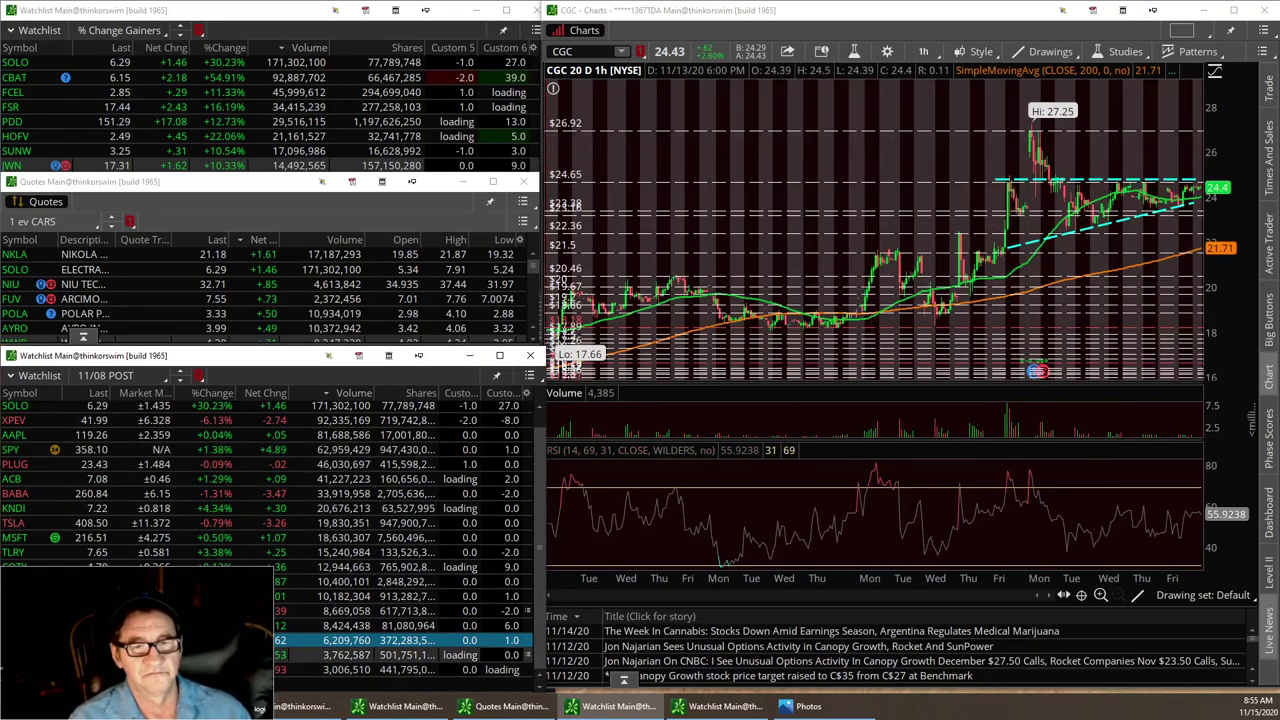
{"action": "key", "text": "Down"}
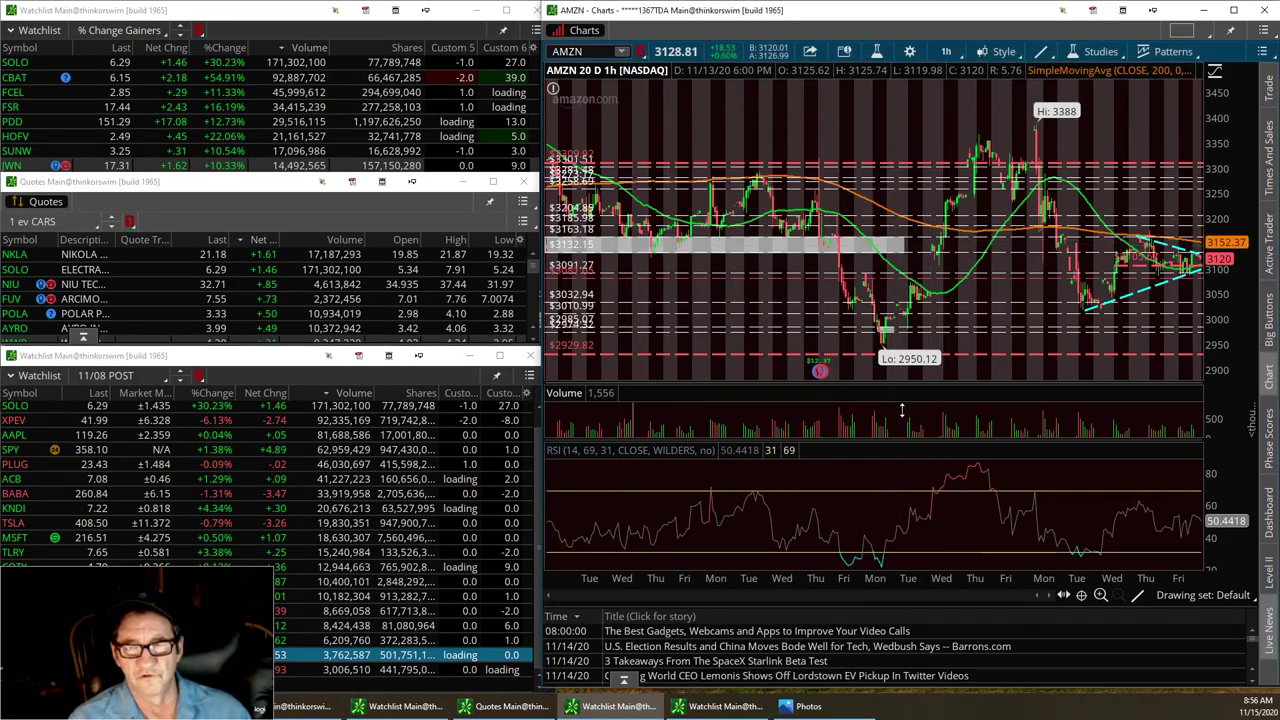
Step: Enlarge the chart's price pane and examine NFLX, COTY, MSFT, FB and AMAT from the 11/08 POST watchlist
{"action": "left_click_drag", "start_coordinate": [901, 384], "coordinate": [901, 458]}
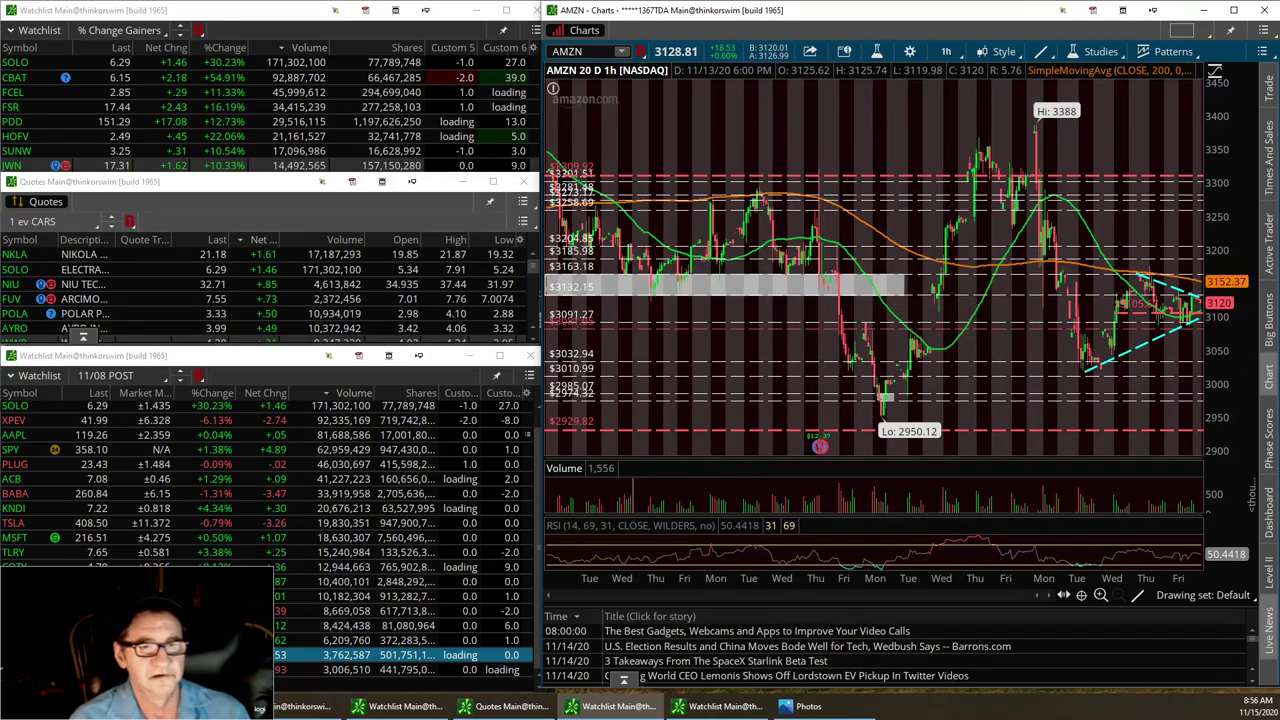
{"action": "left_click", "coordinate": [40, 669]}
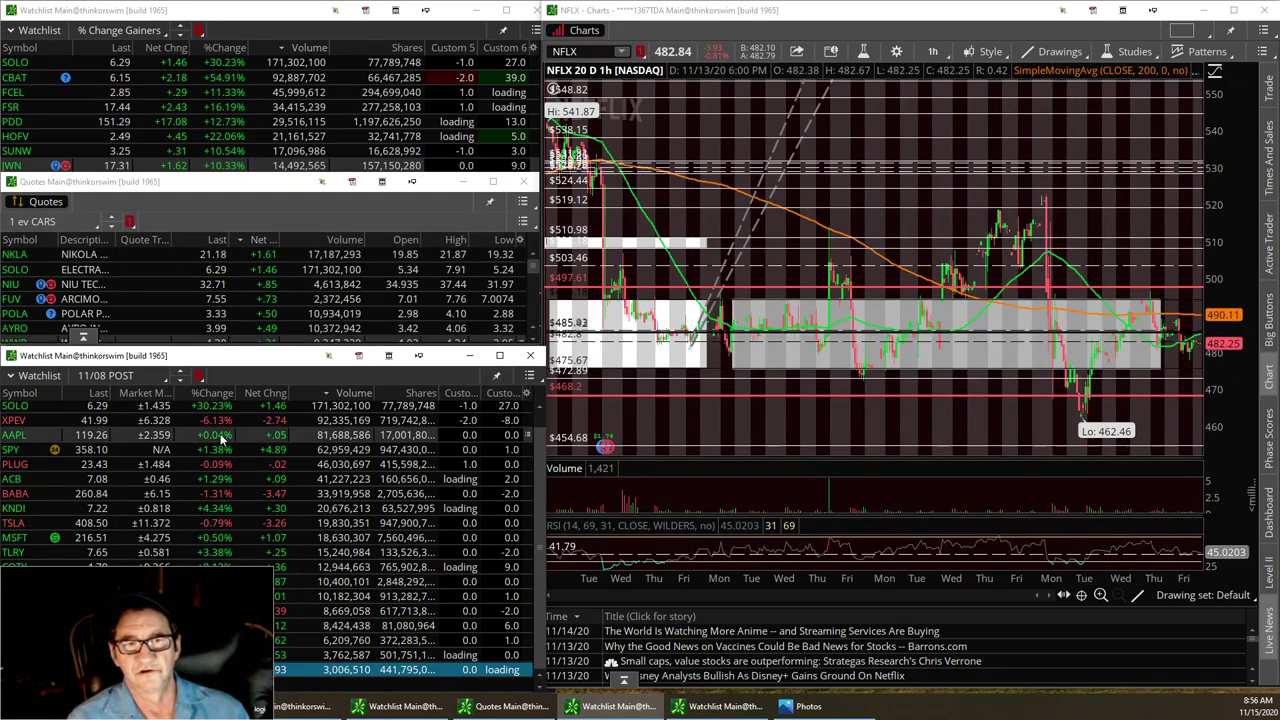
{"action": "left_click", "coordinate": [120, 567]}
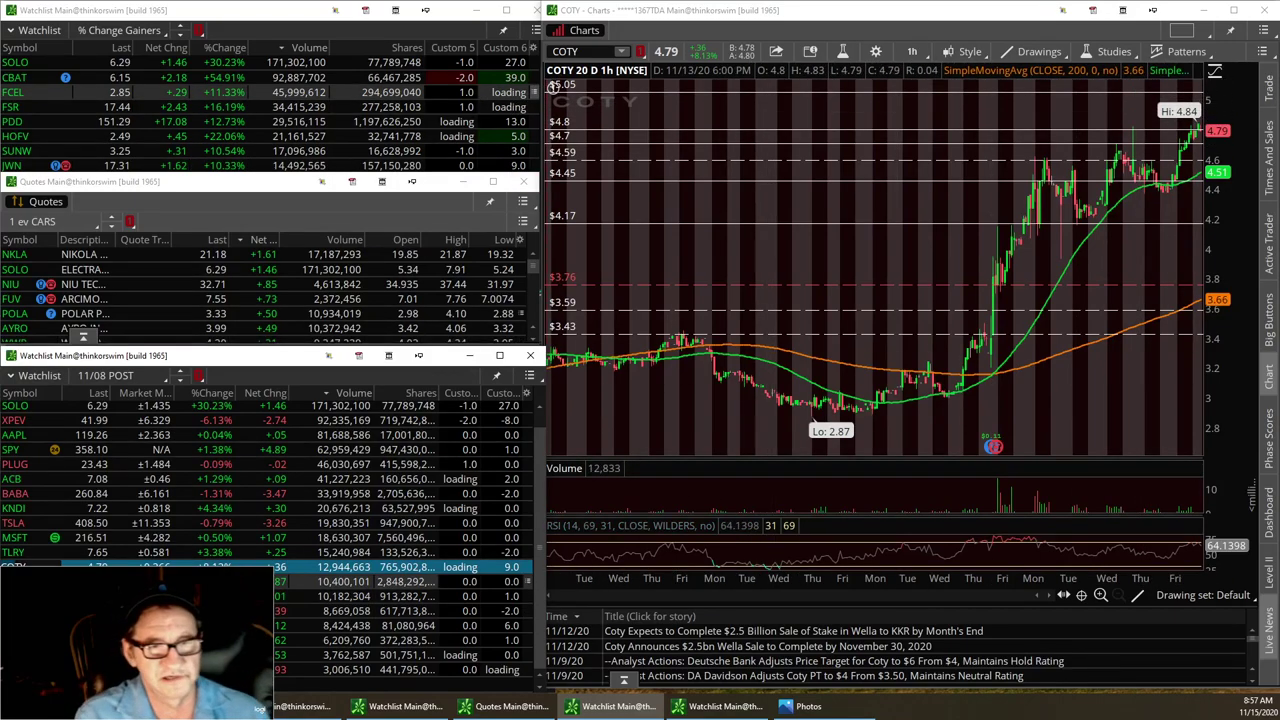
{"action": "left_click", "coordinate": [18, 539]}
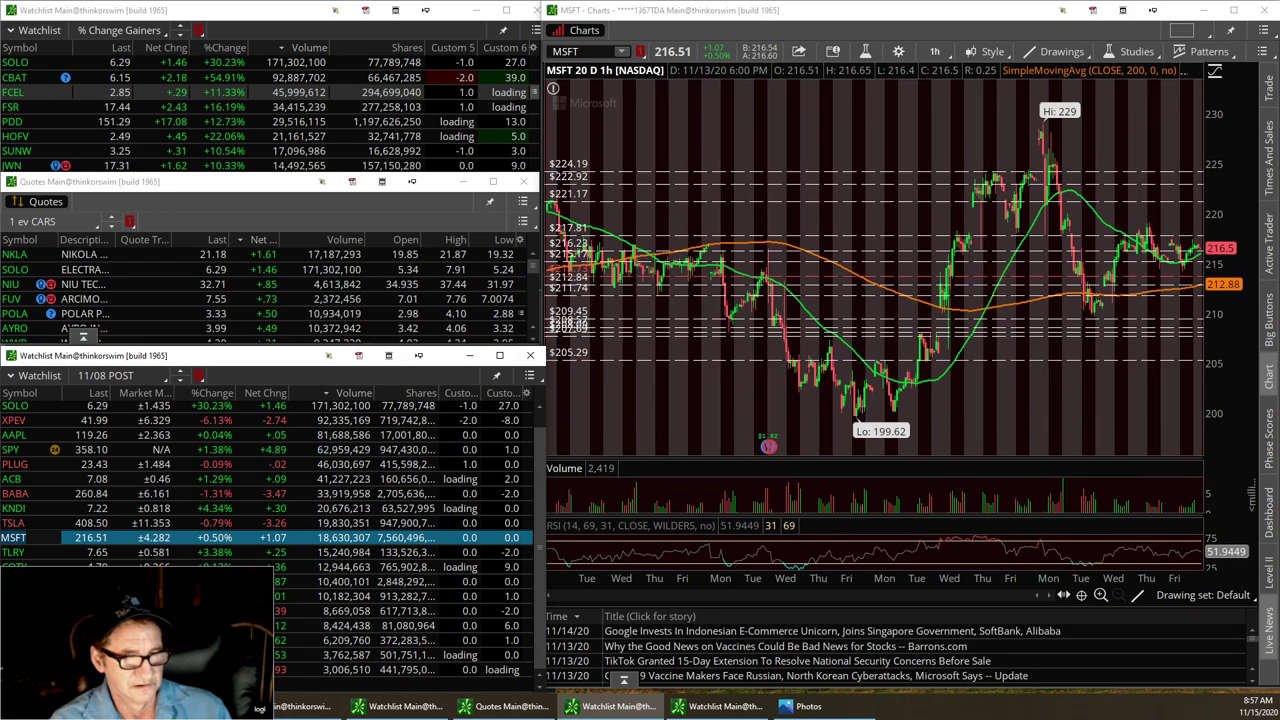
{"action": "left_click", "coordinate": [150, 581]}
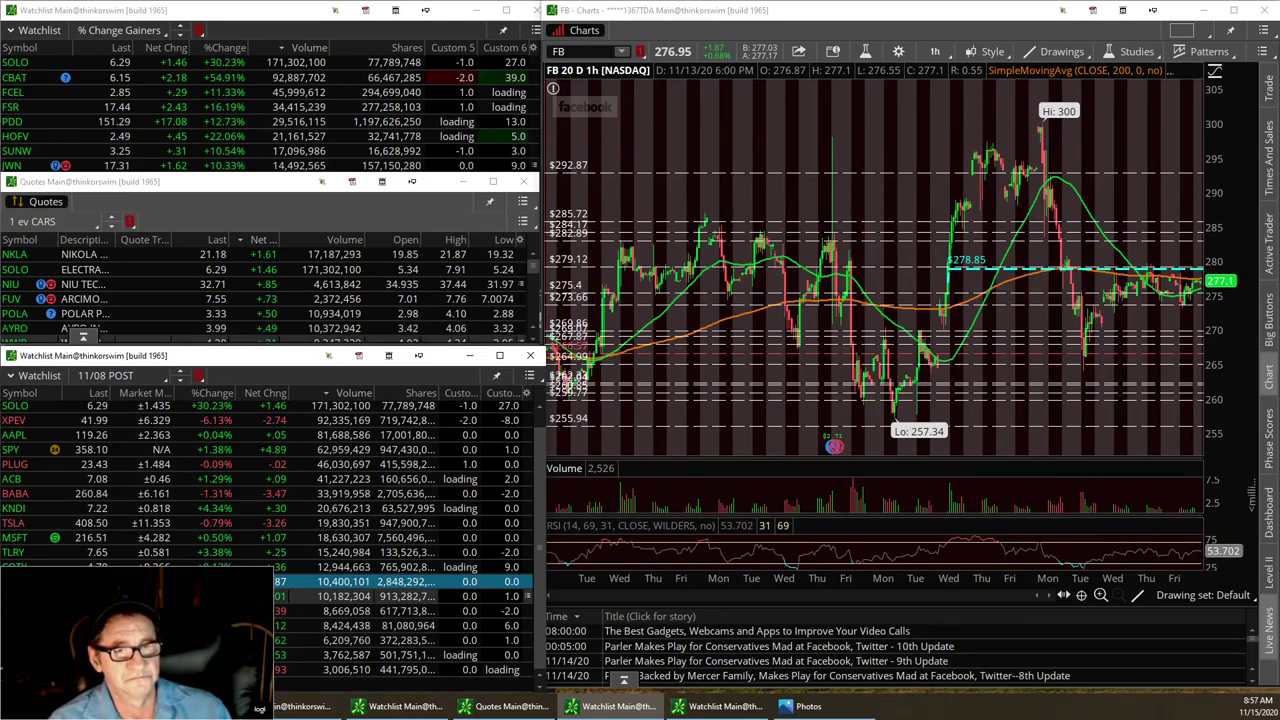
{"action": "key", "text": "Down"}
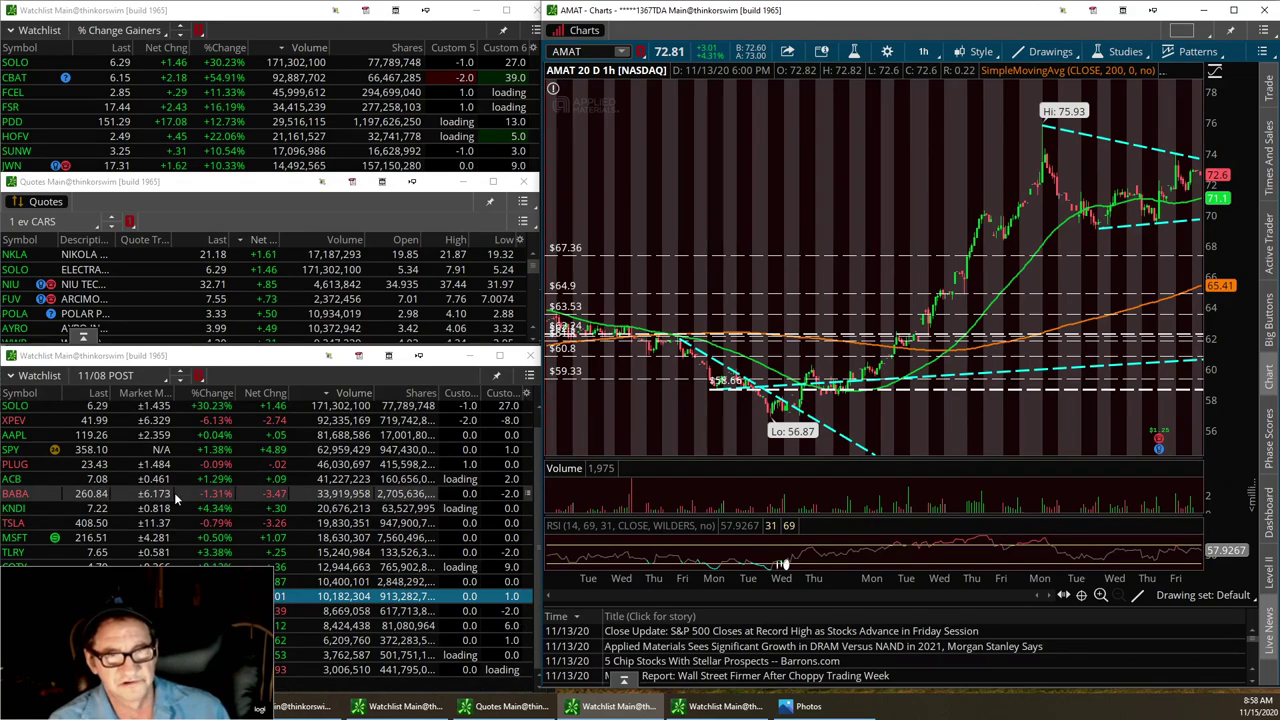
Step: Re-sort the 11/08 POST watchlist by ascending volume and by percent change, leaving the percent change from highest to lowest
{"action": "left_click", "coordinate": [360, 395]}
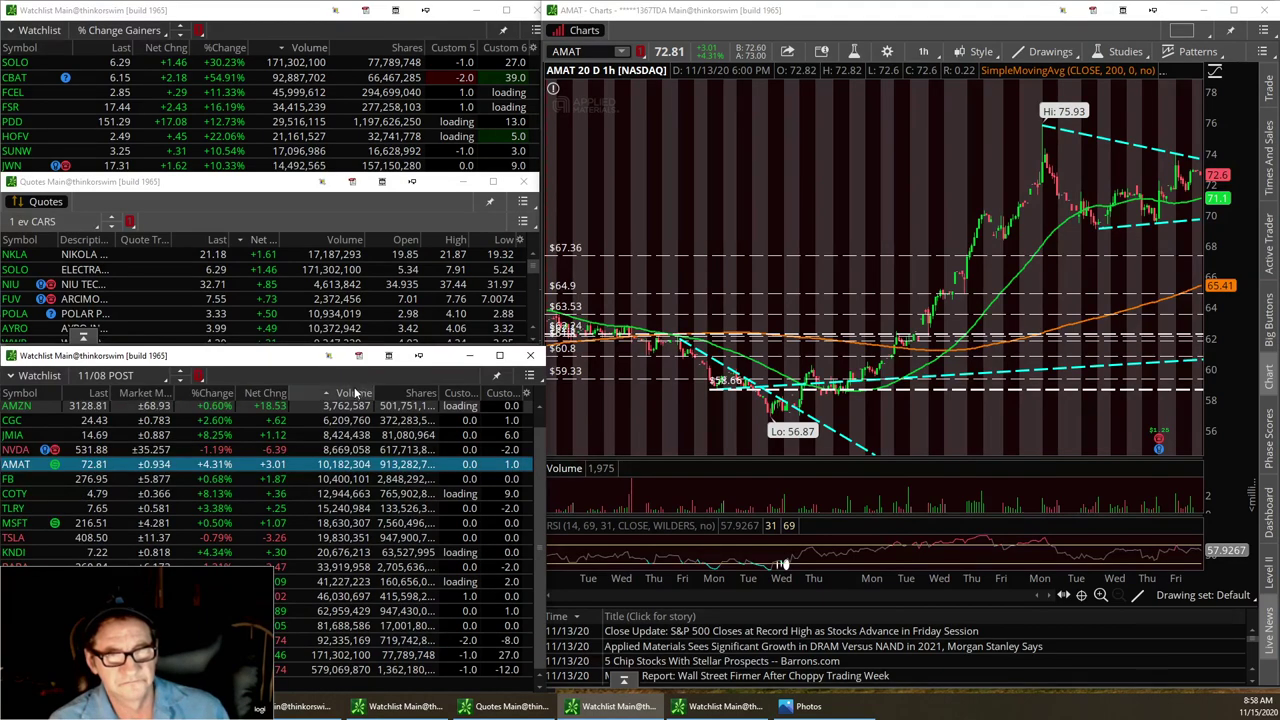
{"action": "left_click", "coordinate": [213, 394]}
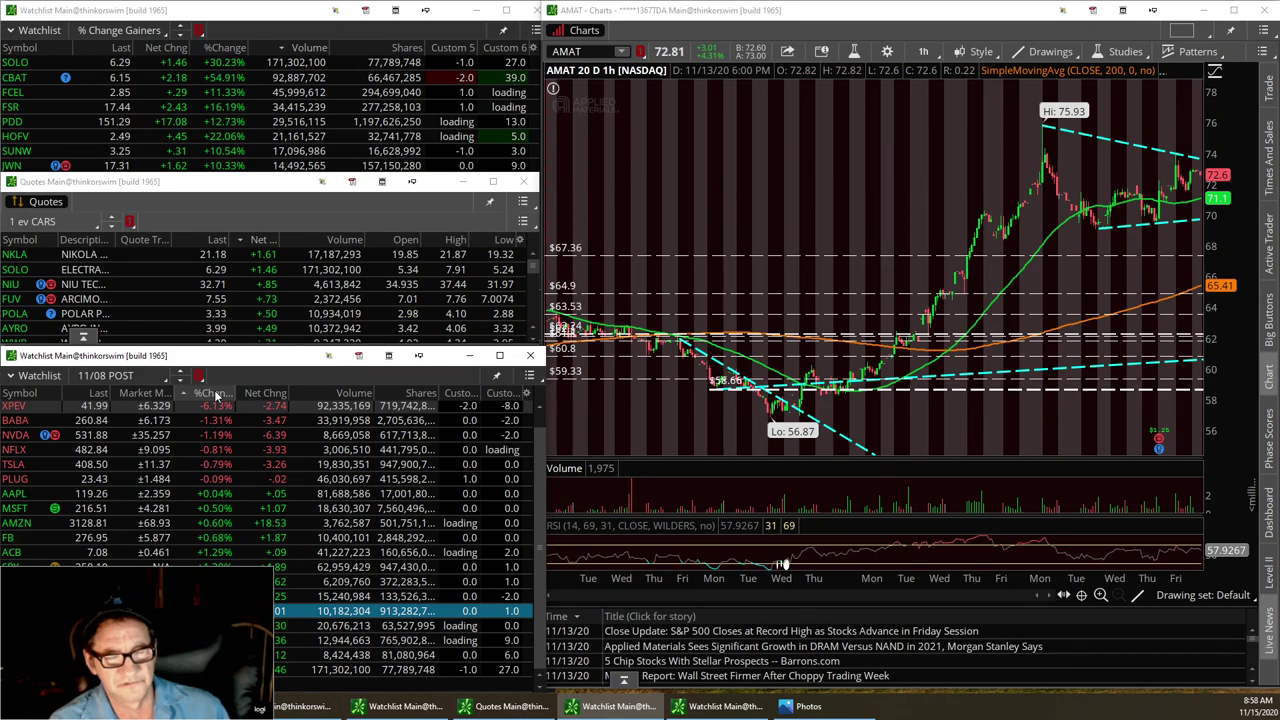
{"action": "left_click", "coordinate": [215, 395]}
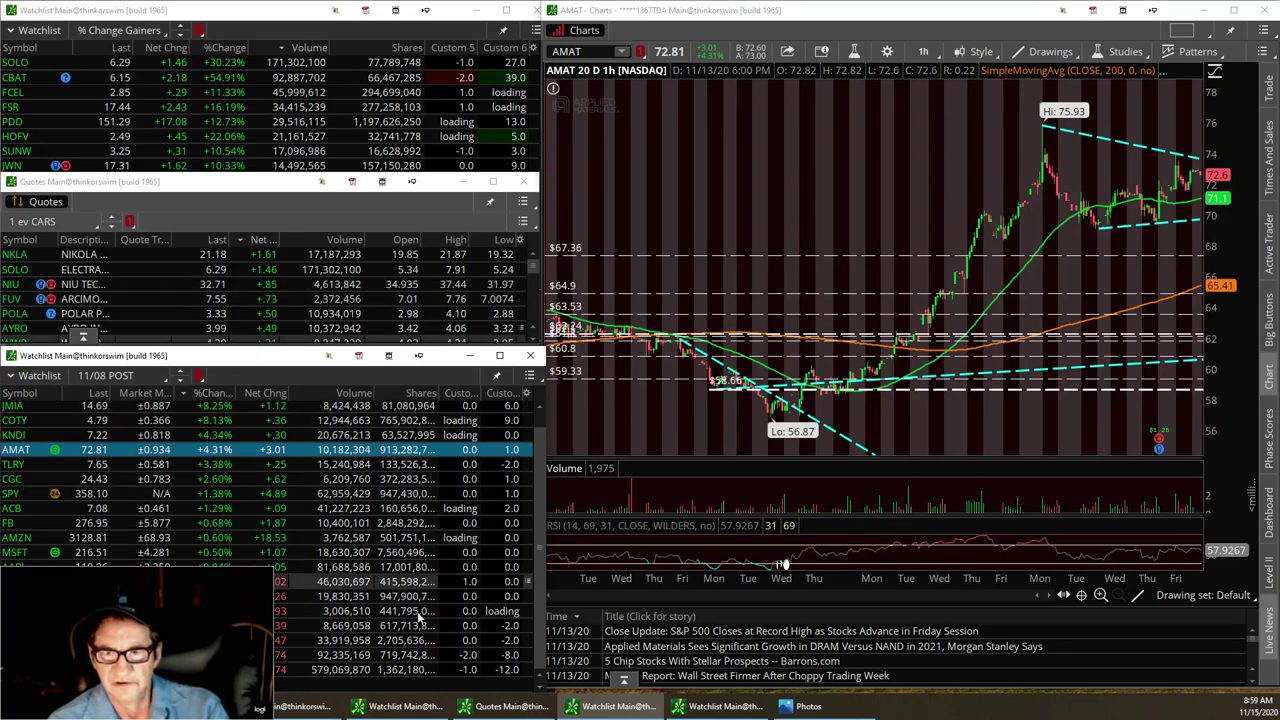
Step: Switch to Photos and enlarge the WATCH 1.jpg watchlist image
{"action": "left_click", "coordinate": [808, 708]}
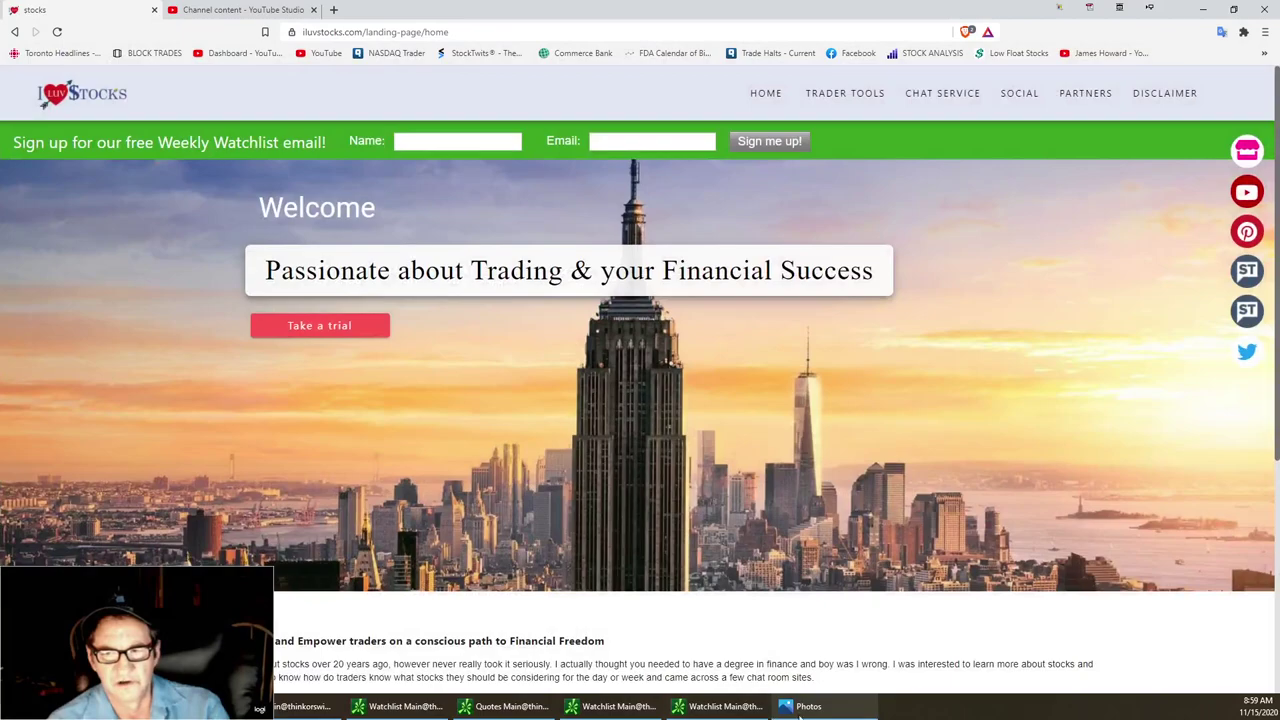
{"action": "left_click", "coordinate": [808, 708]}
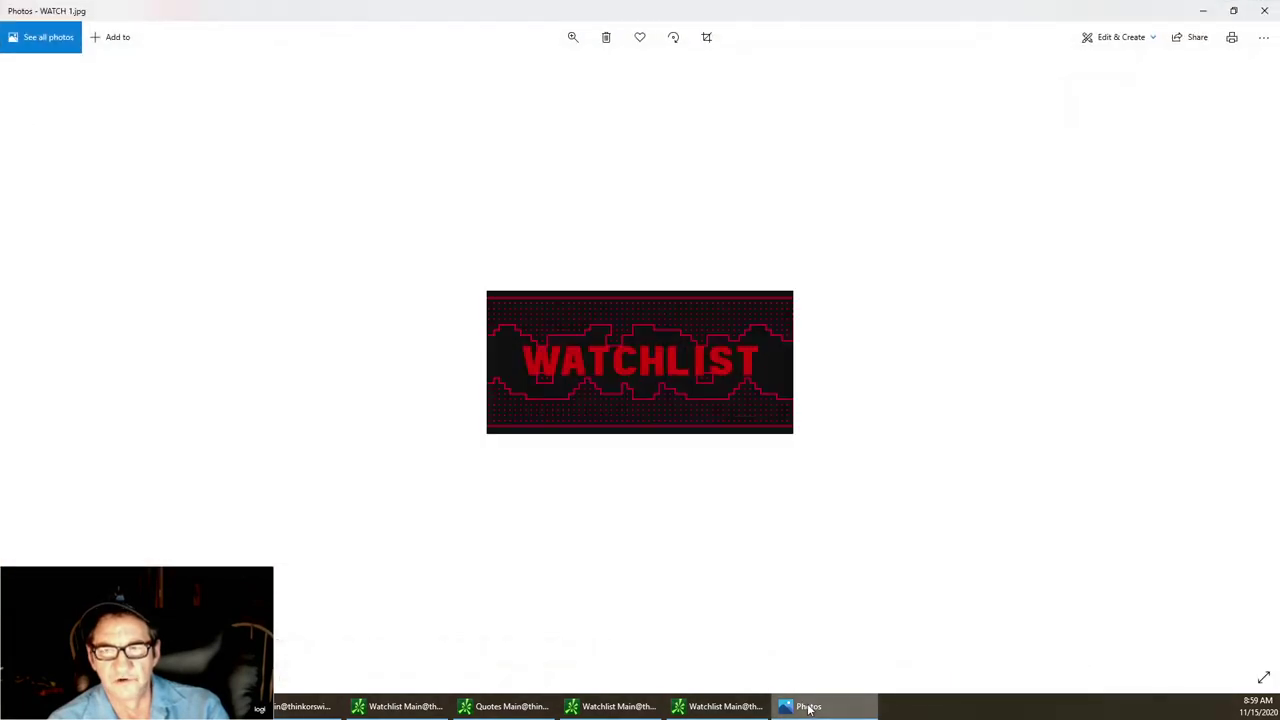
{"action": "left_click", "coordinate": [573, 38]}
{"action": "left_click", "coordinate": [553, 72]}
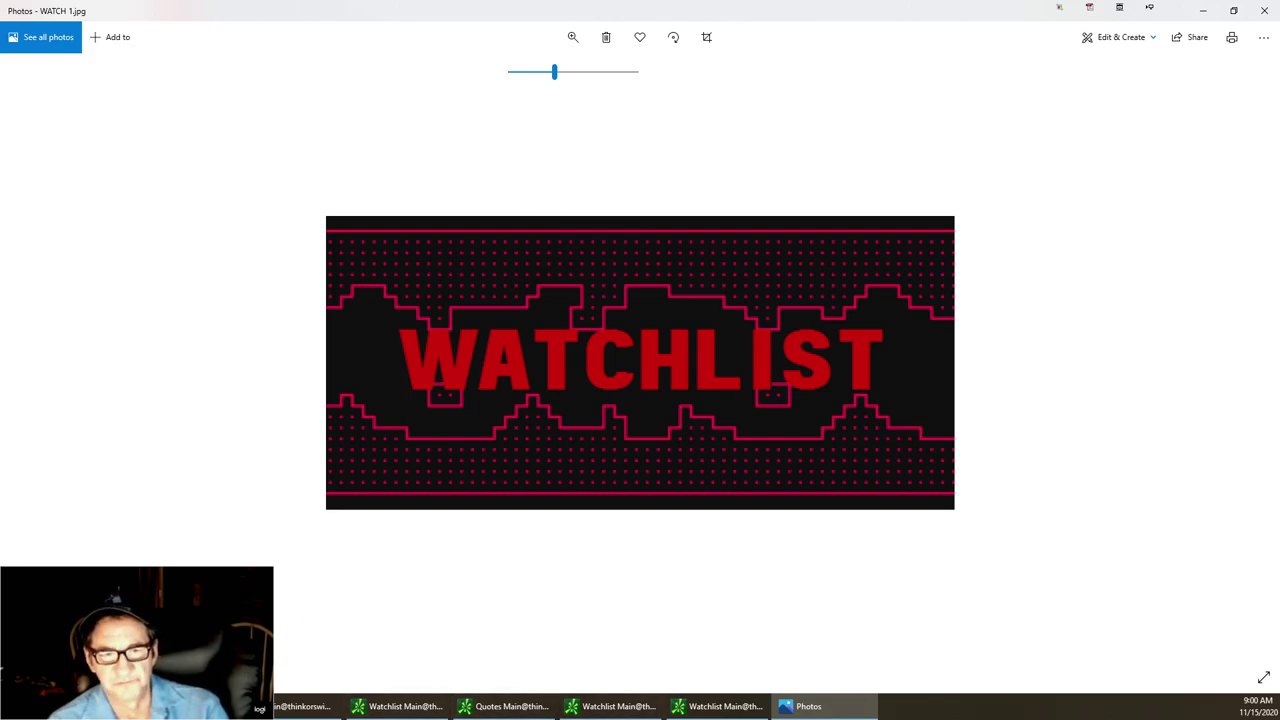
Step: Switch to the iluvstocks home page in the browser, view its linked Twitter profile and return to the home page
{"action": "key", "text": "alt+Tab"}
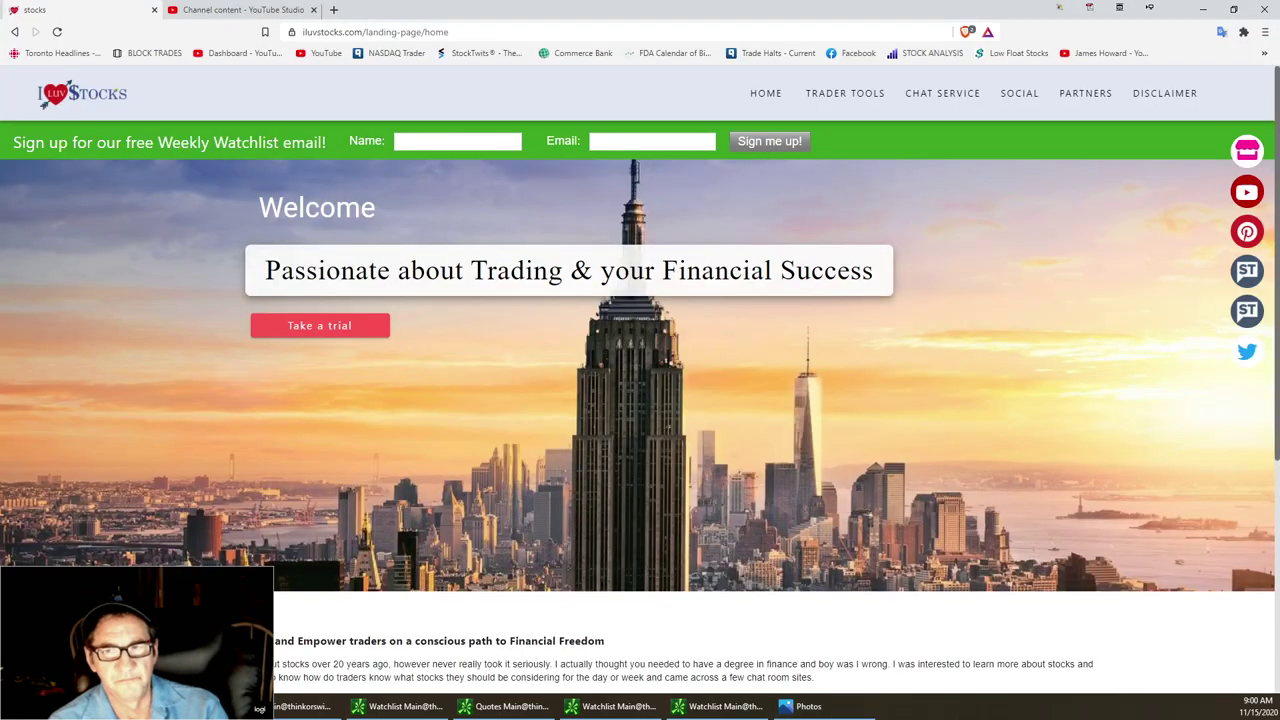
{"action": "left_click", "coordinate": [1247, 354]}
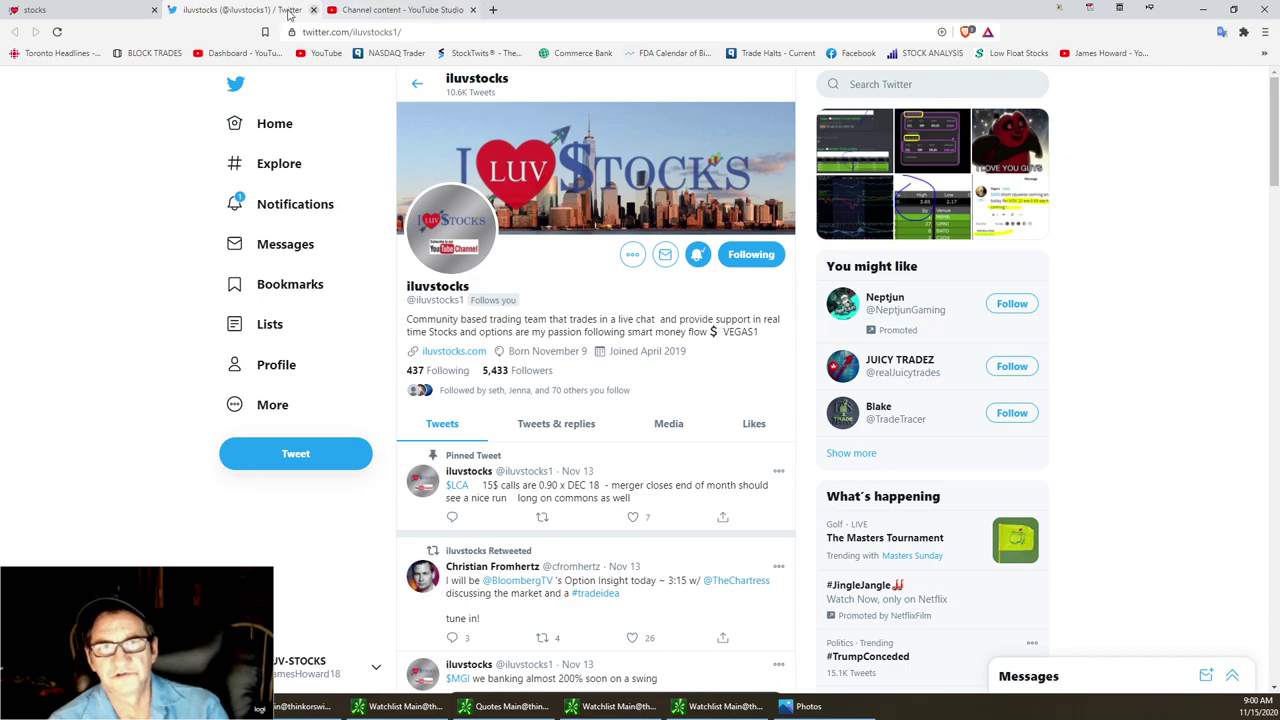
{"action": "left_click", "coordinate": [90, 11]}
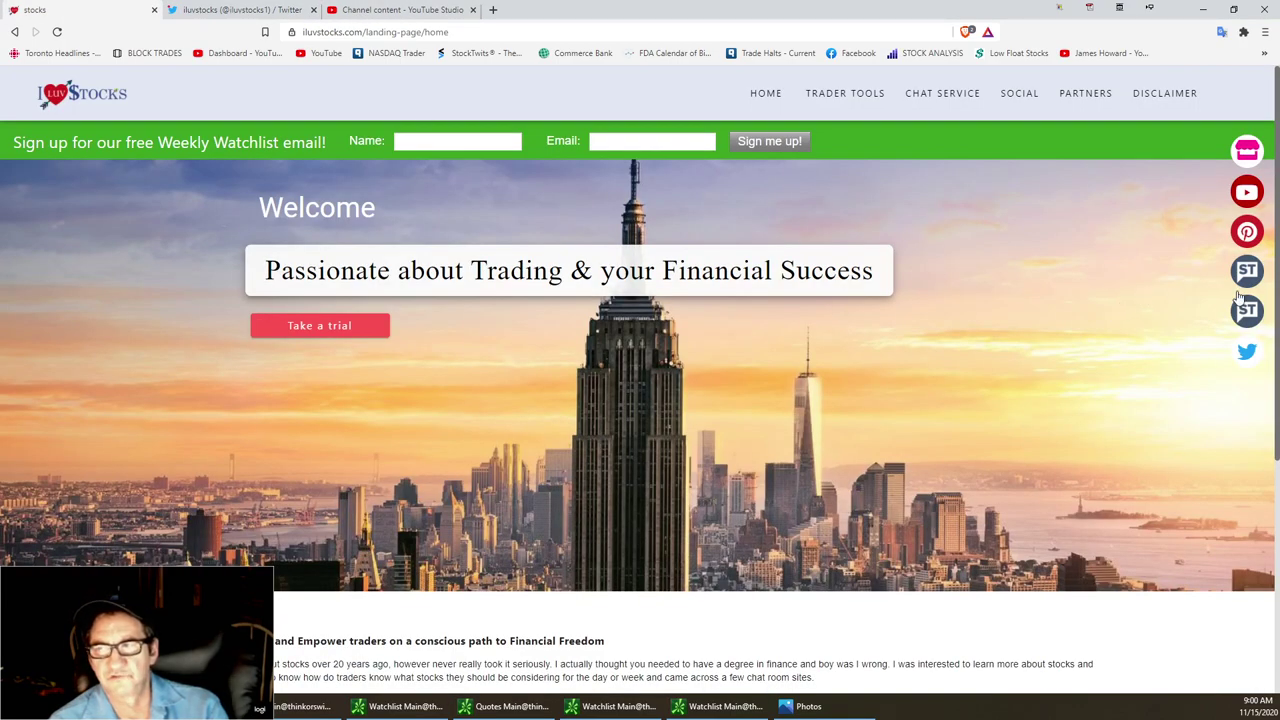